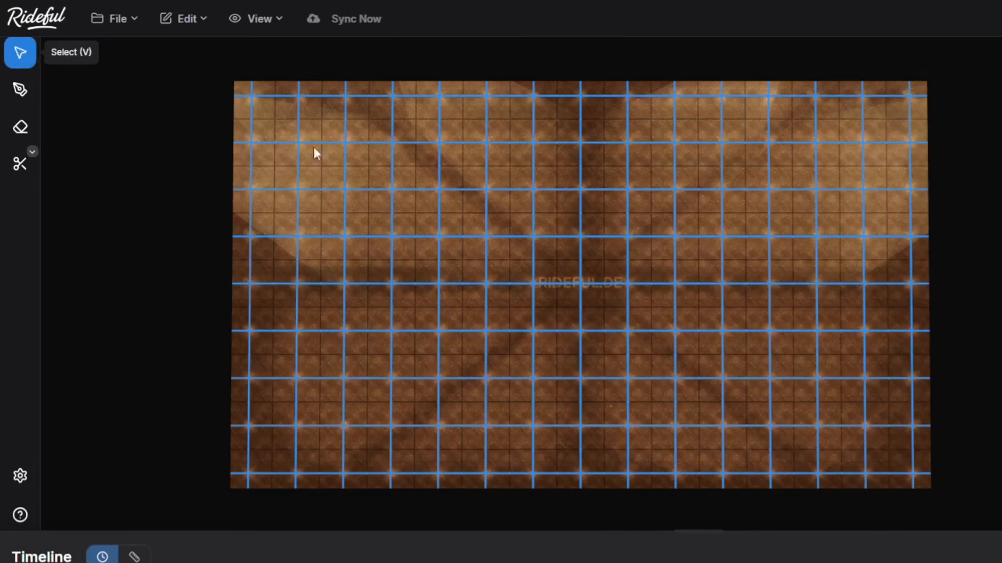
drag(513, 186, 504, 204)
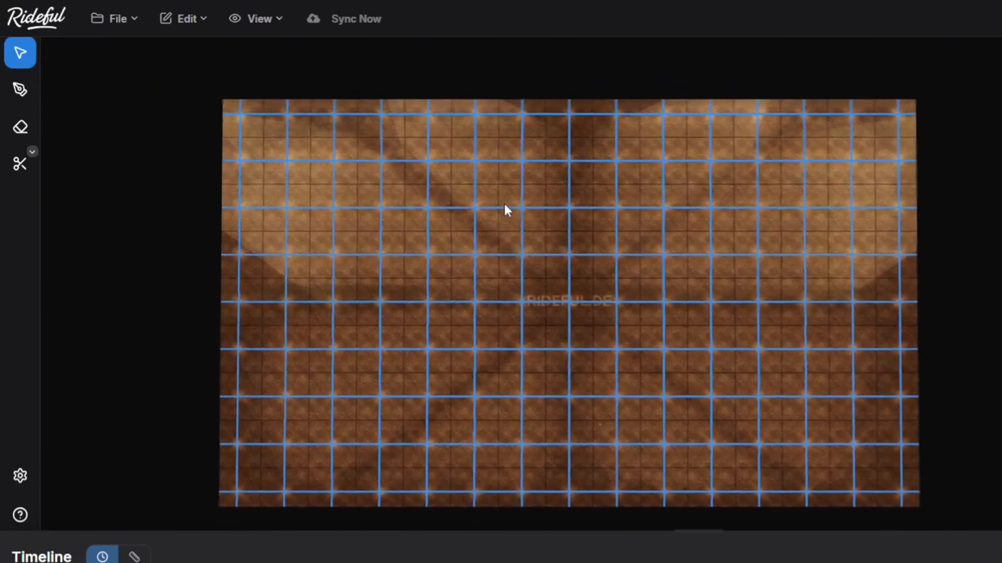
click(27, 91)
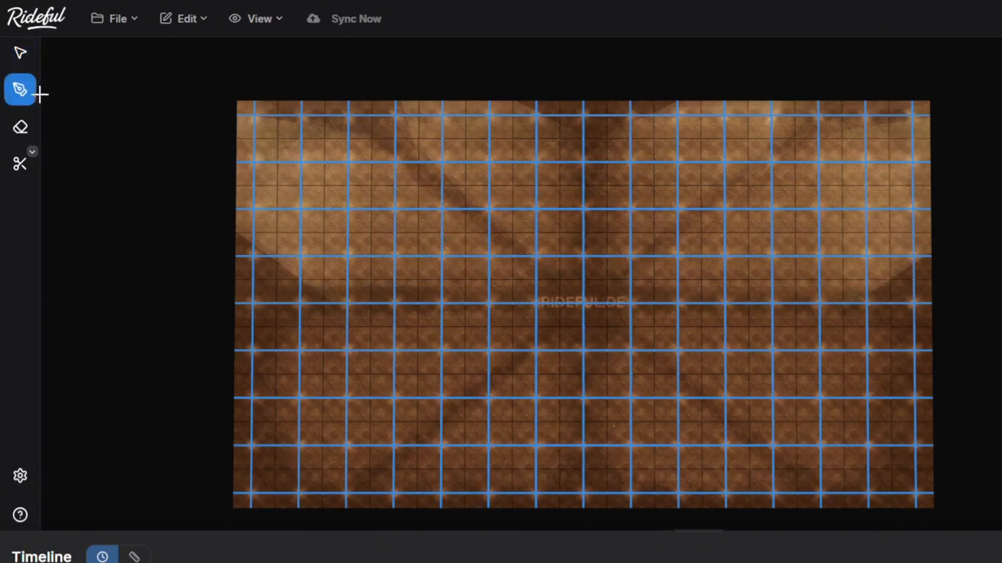
click(22, 59)
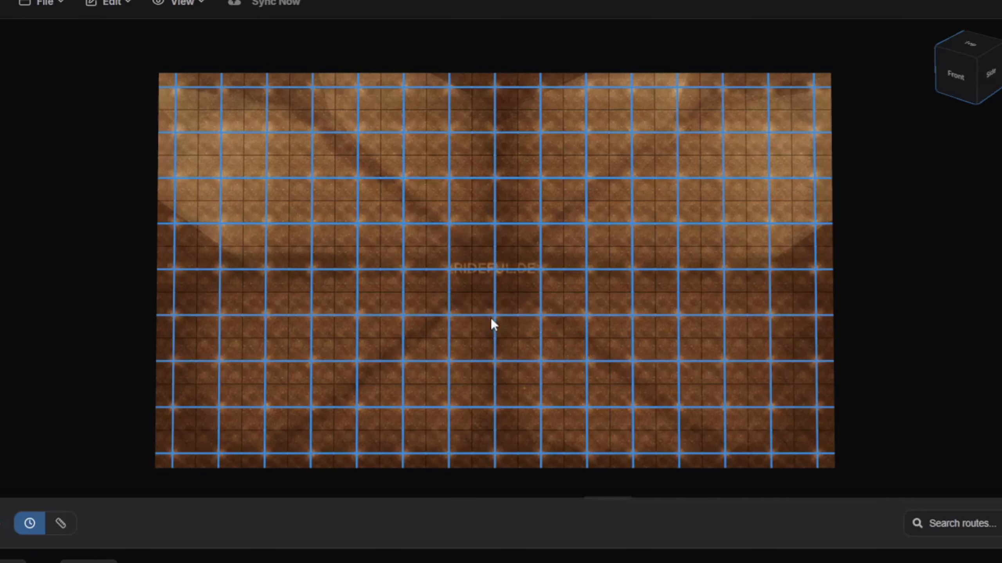
mouse_move(602, 333)
mouse_down()
mouse_move(607, 325)
mouse_move(612, 334)
mouse_up()
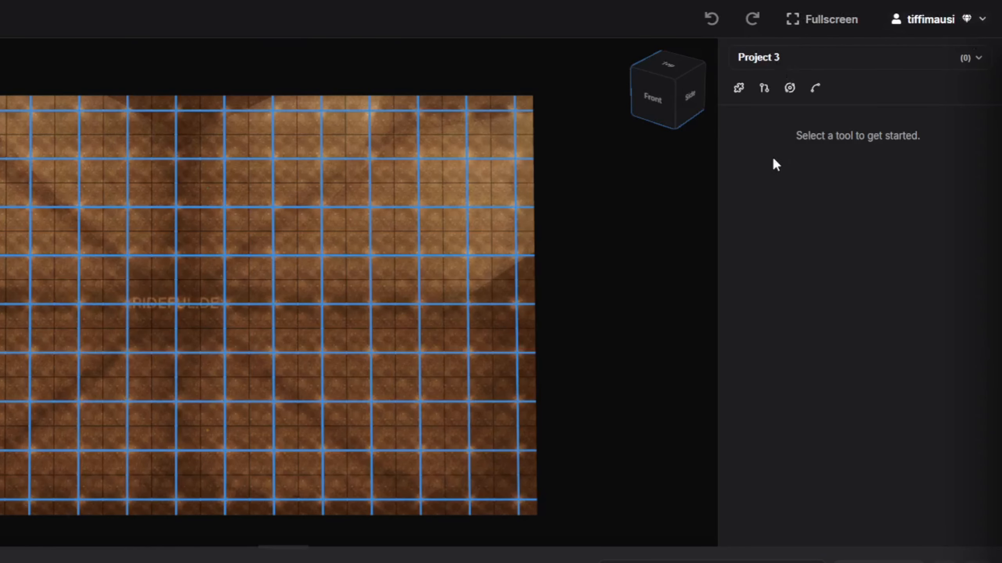
Go through the project's tool panes, from Timeline segments to the Move library
click(742, 94)
click(765, 94)
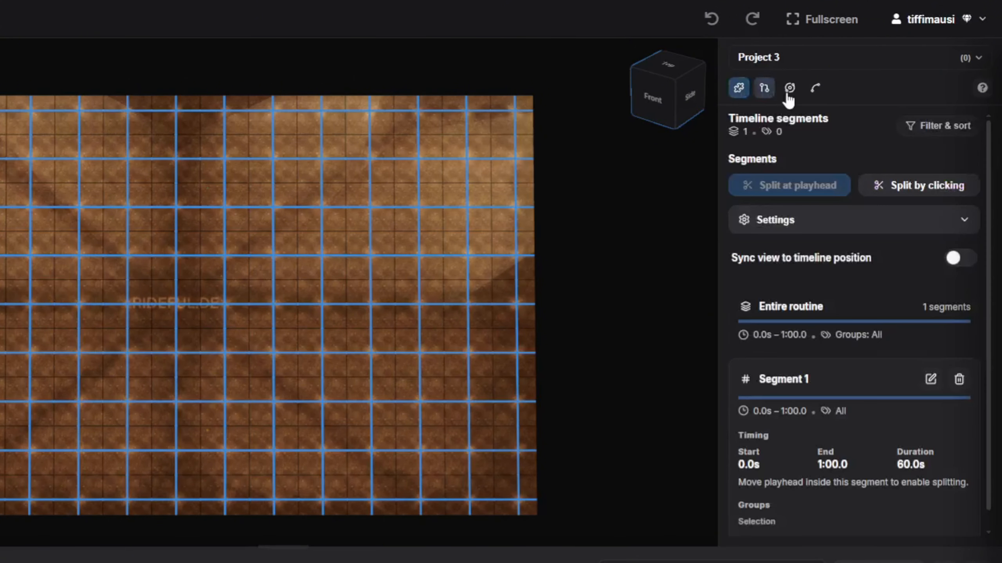
click(790, 94)
click(815, 95)
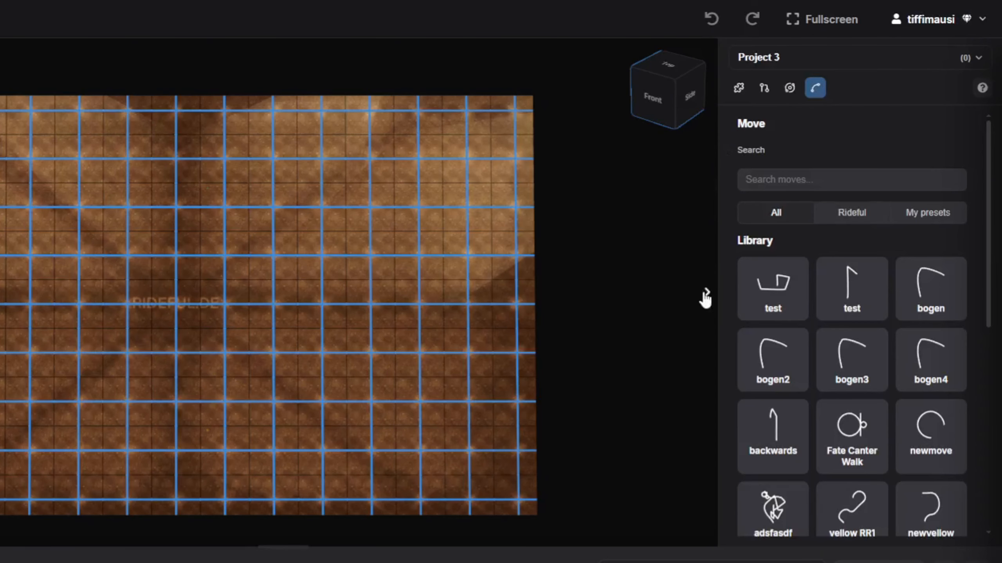
Try hiding and restoring the tool side panel and the timeline, finishing with only the side panel hidden
click(706, 294)
mouse_move(992, 303)
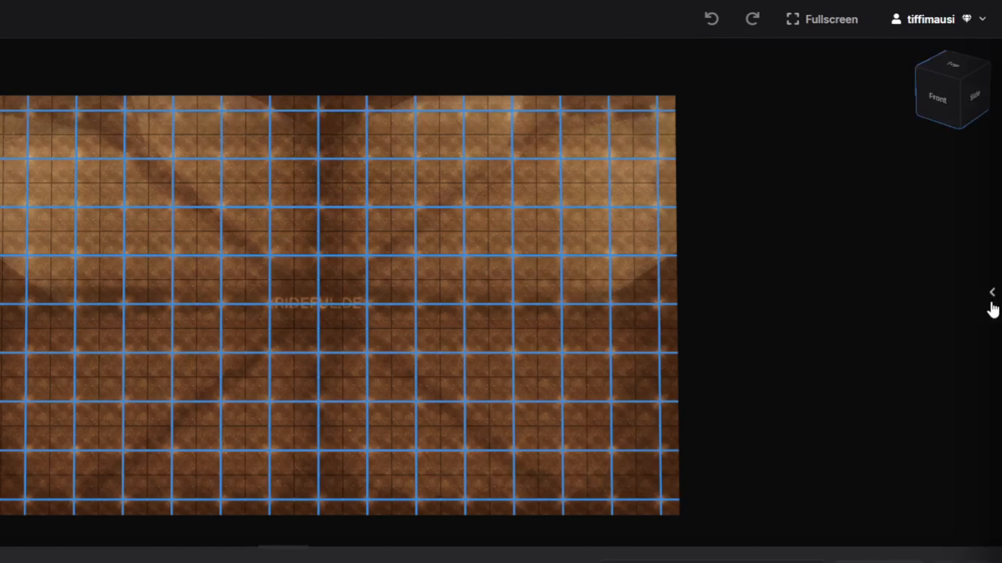
click(995, 307)
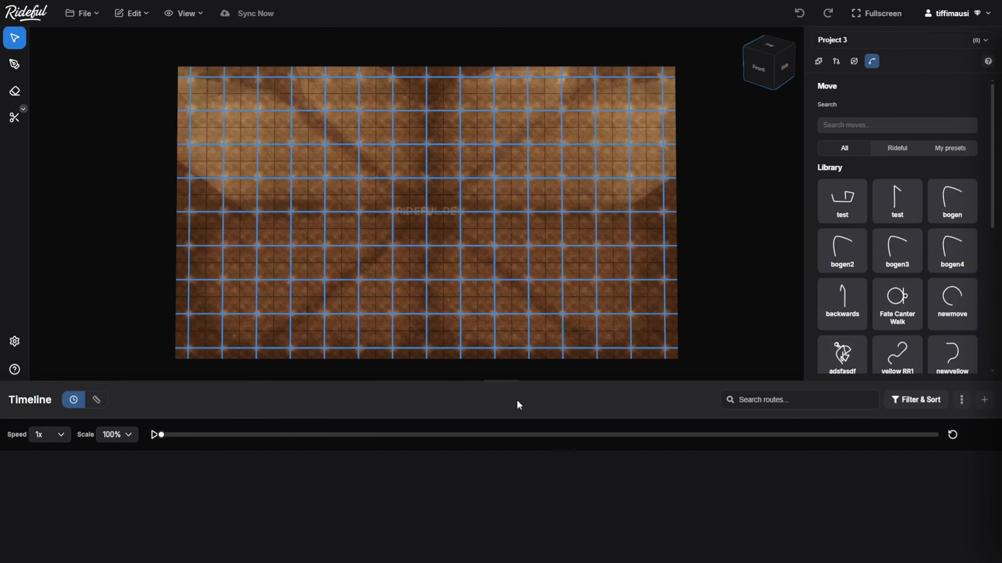
click(500, 369)
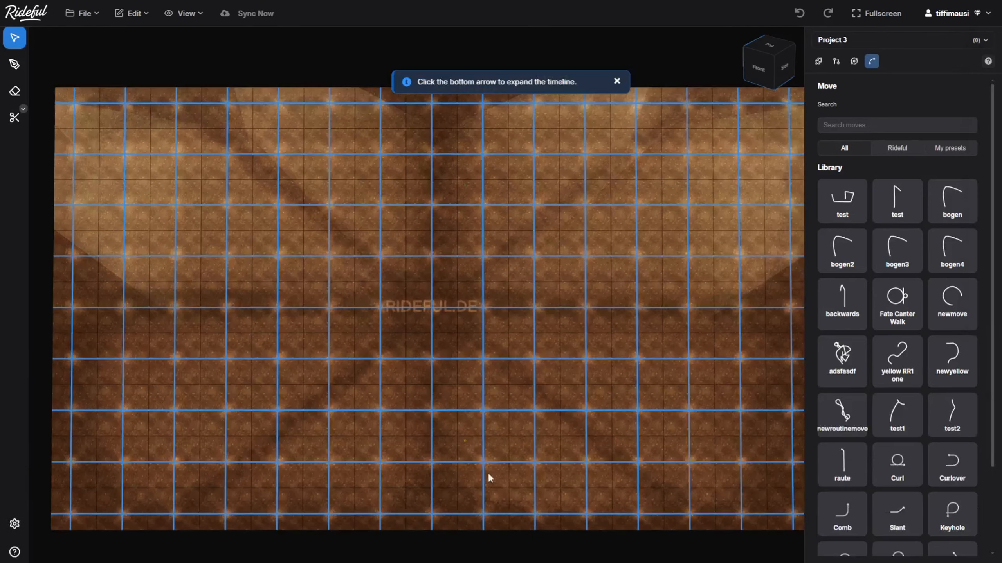
click(501, 553)
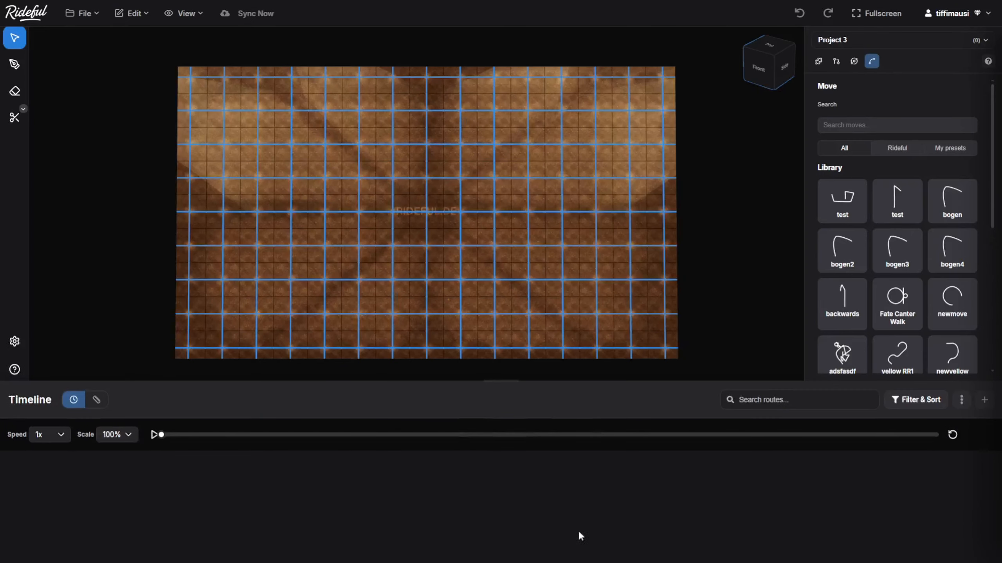
click(802, 250)
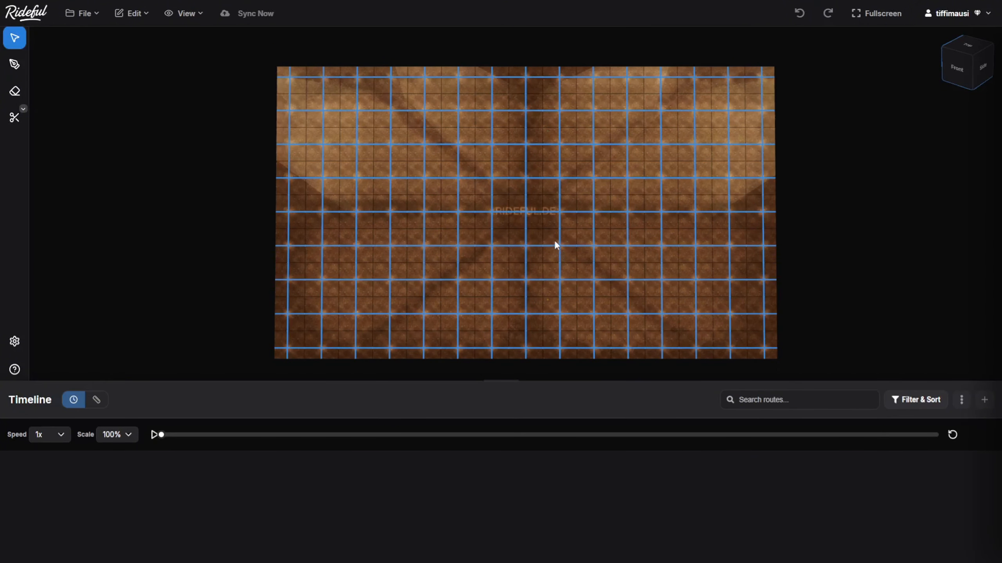
Examine the empty arena by panning, orbiting and zooming the 3D view
drag(554, 246, 523, 243)
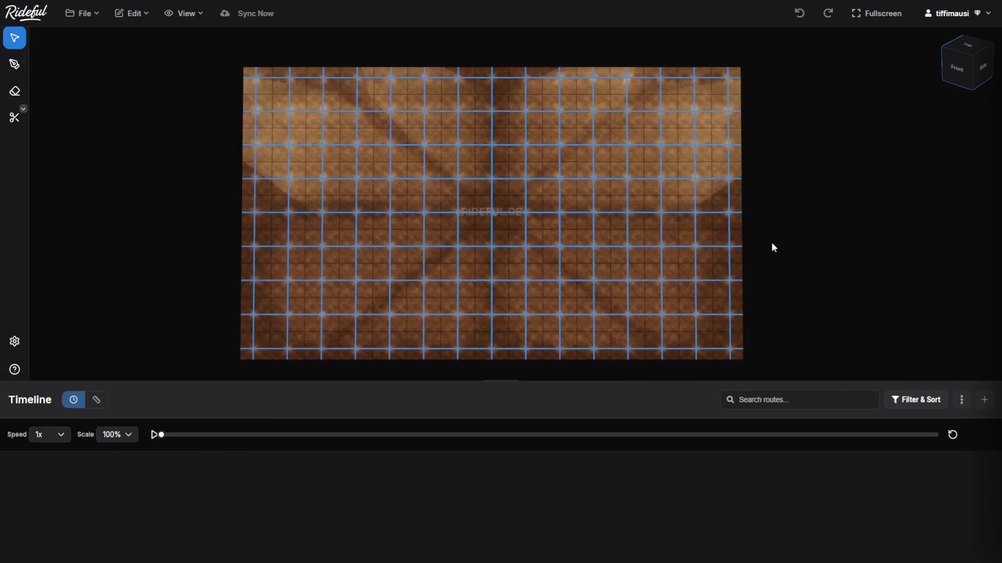
key(Left)
key(Right)
key(Up)
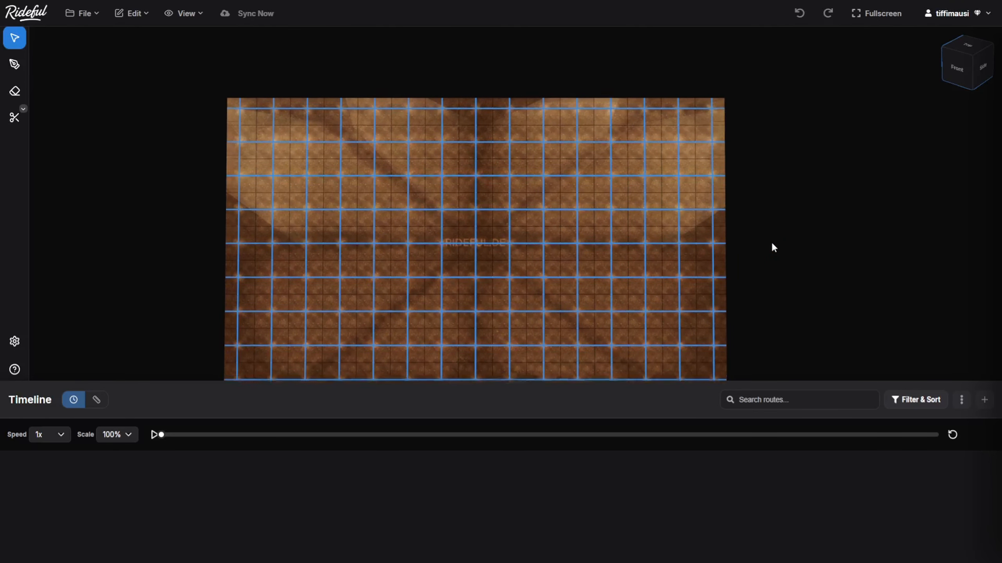
key(Down)
key(Up)
drag(555, 284, 612, 203)
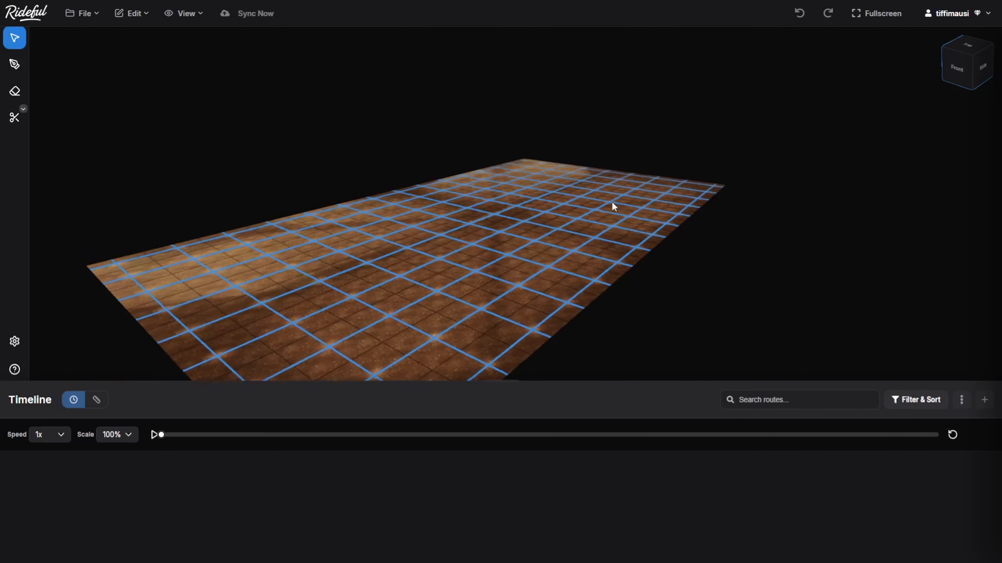
scroll(506, 208, up, 5)
scroll(505, 205, down, 10)
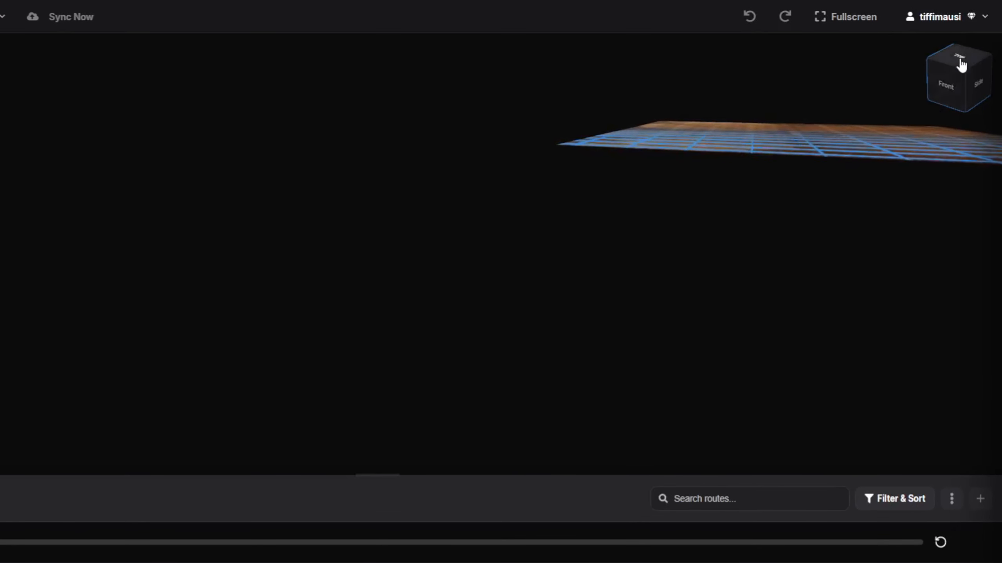
Inspect the arena in the Top, Front and Side preset views and from angled close-ups
click(961, 63)
click(951, 90)
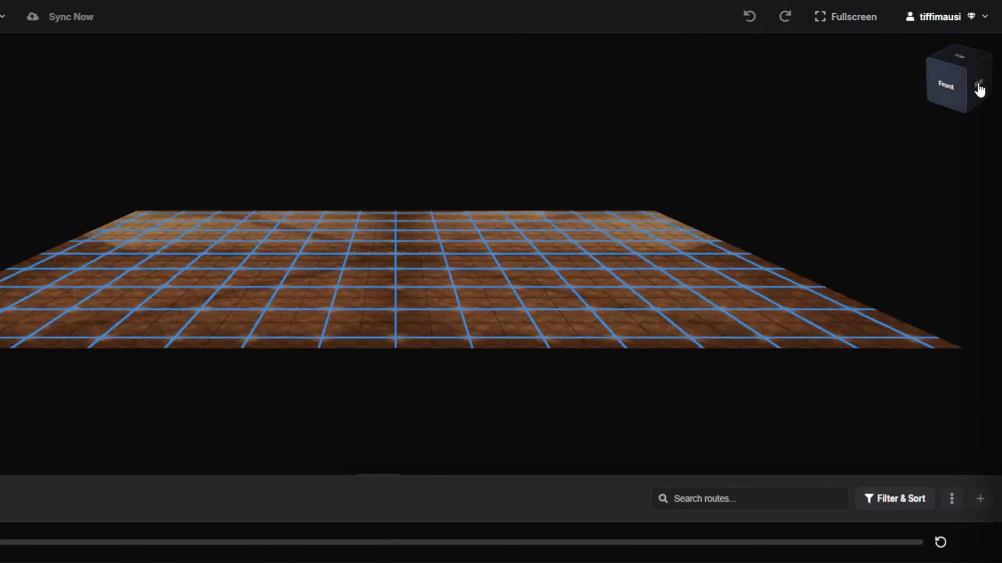
click(977, 88)
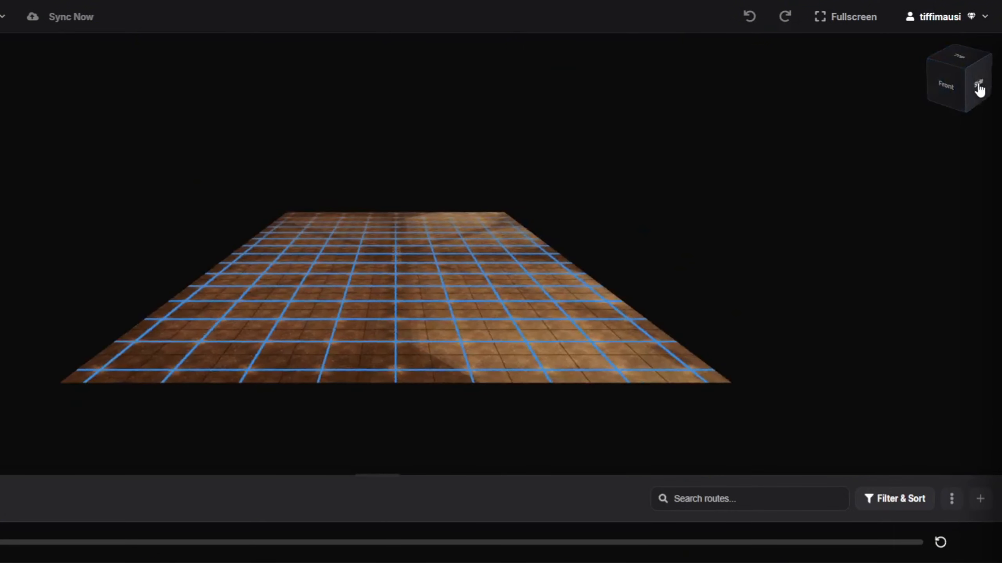
click(974, 58)
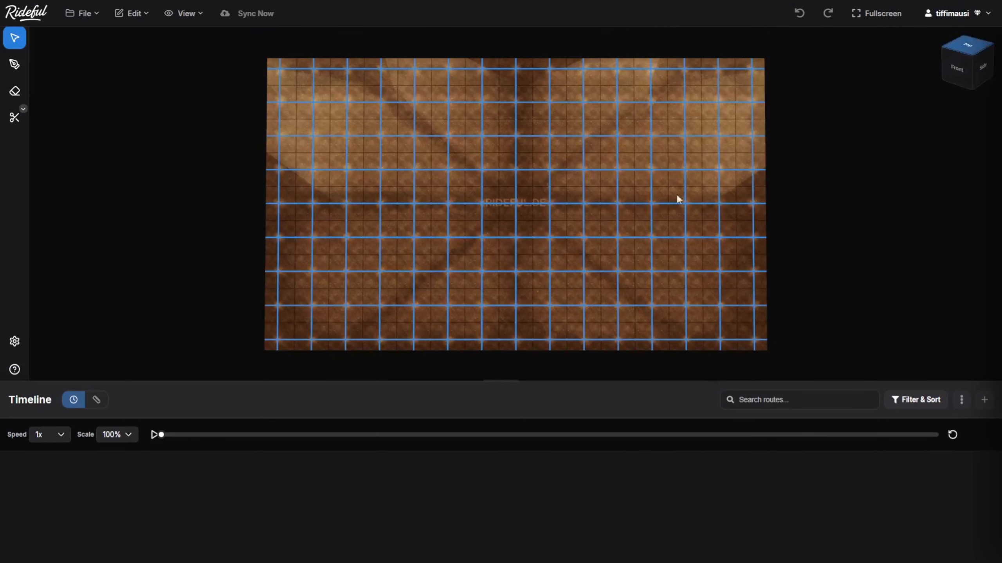
drag(598, 251, 492, 191)
scroll(603, 220, up, 5)
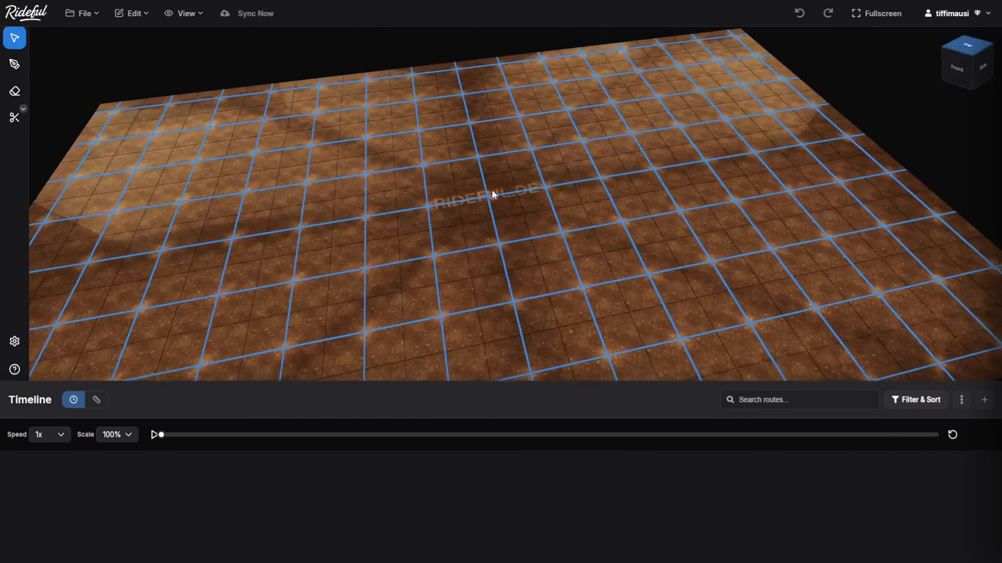
scroll(624, 221, down, 5)
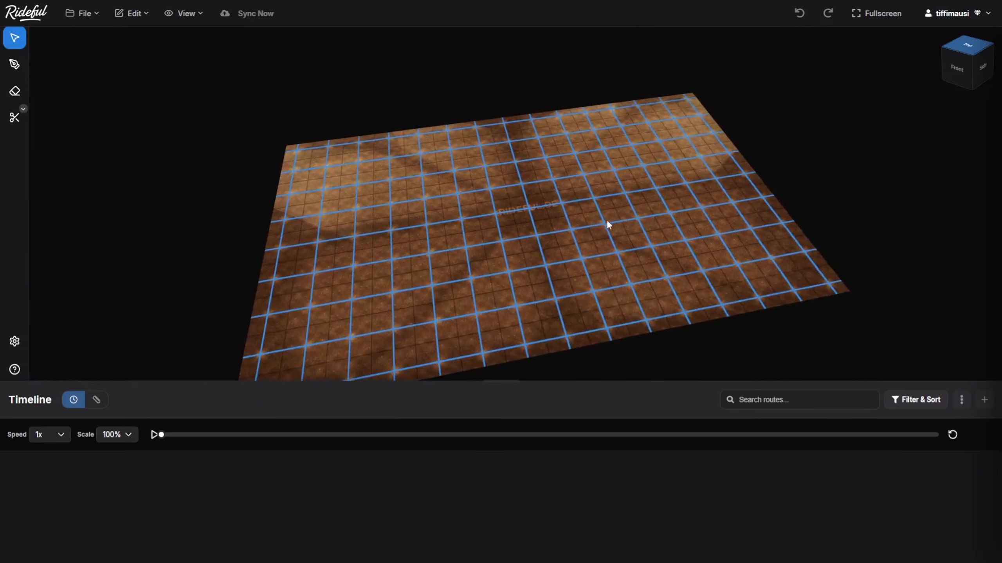
drag(608, 224, 605, 253)
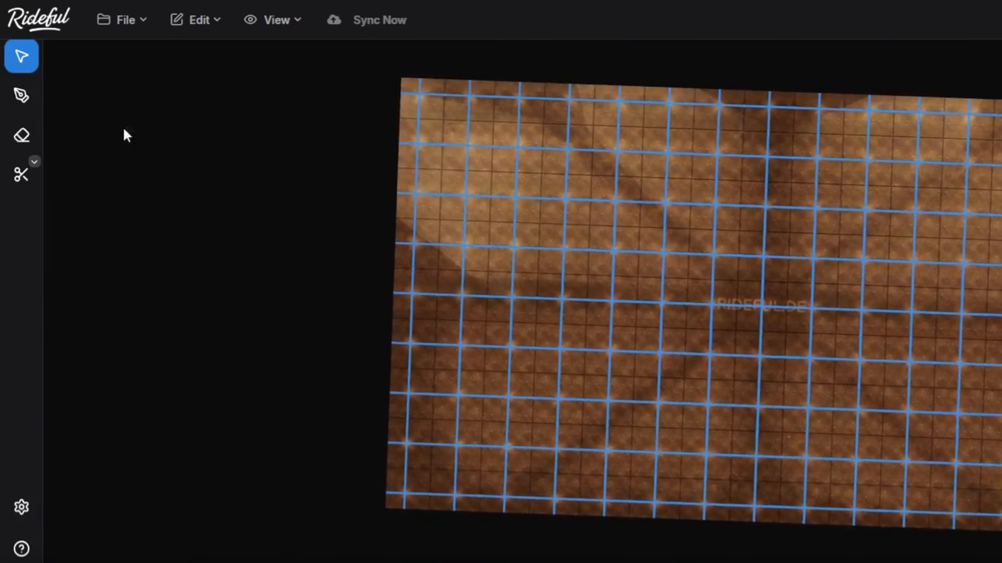
Draw a six-point route with the Pen tool, starting left of the arena's centre, looping around its right half and ending at lower left
click(29, 97)
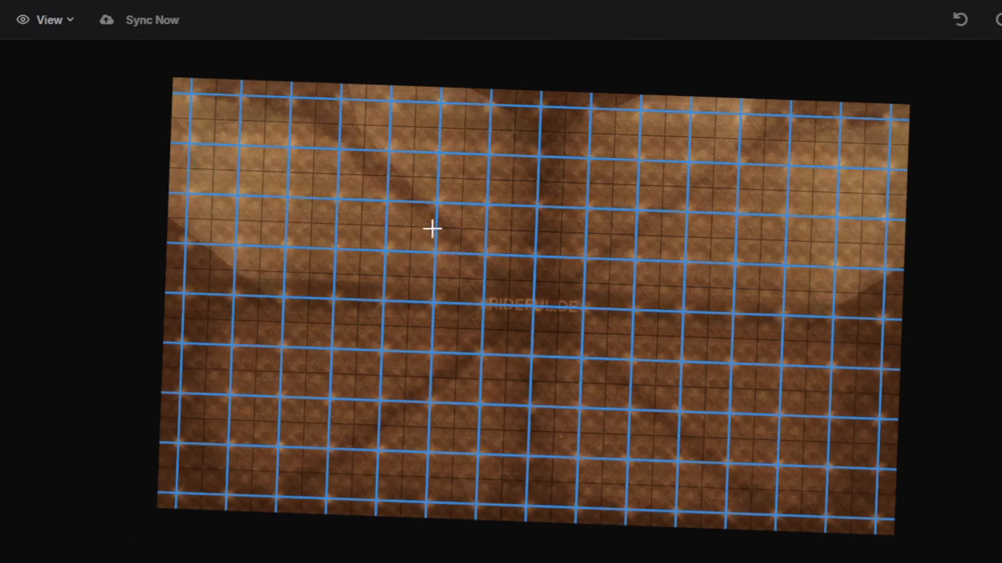
click(381, 288)
click(536, 231)
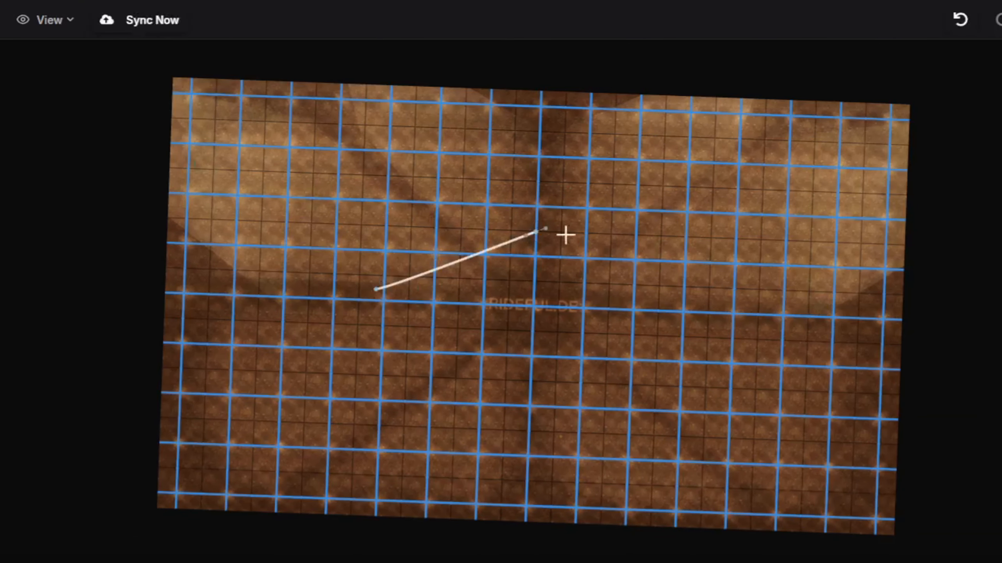
click(802, 270)
click(840, 410)
click(513, 381)
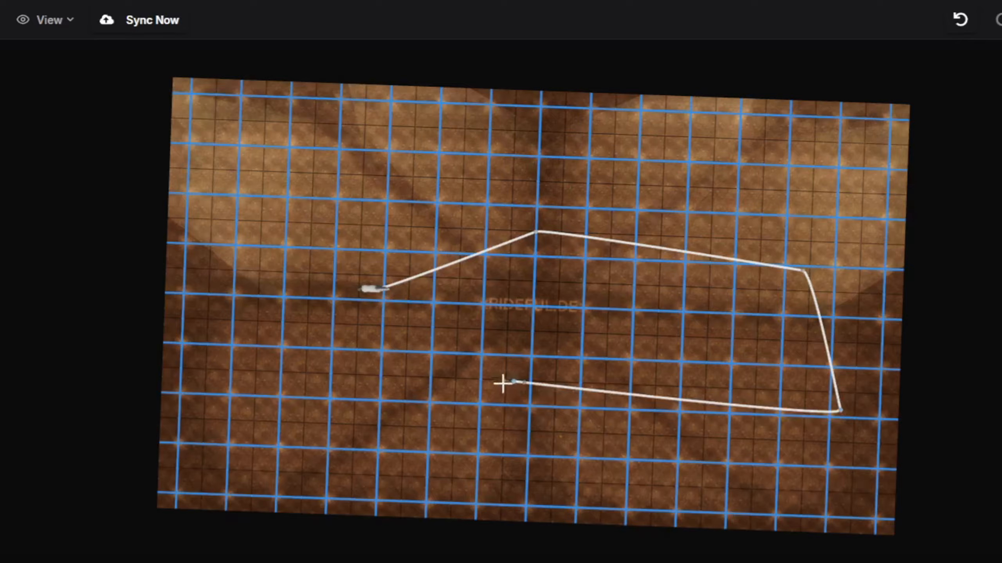
click(322, 427)
drag(861, 387, 908, 295)
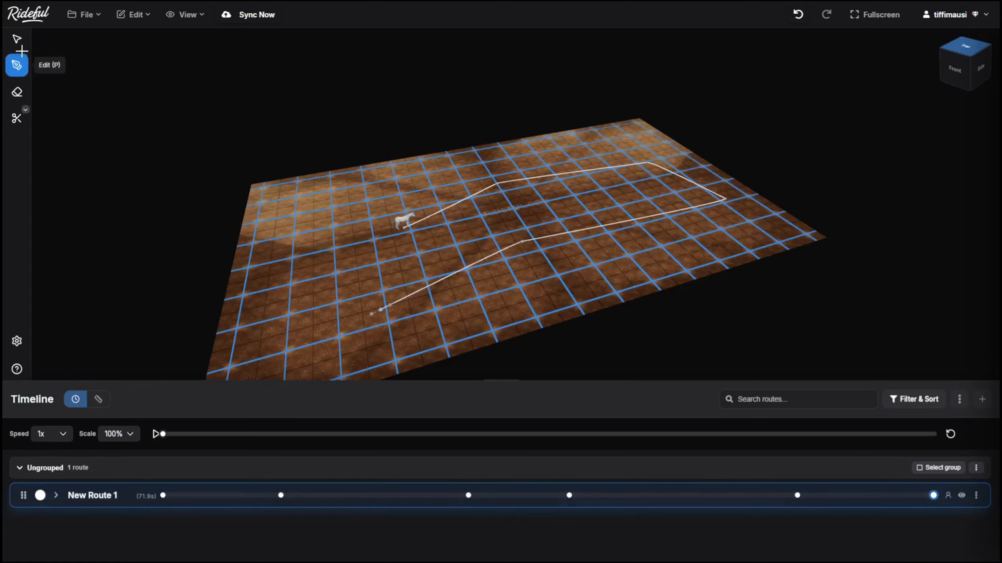
Create a second route named New Route 2 with the colour yellow and the start gait Trot
click(984, 398)
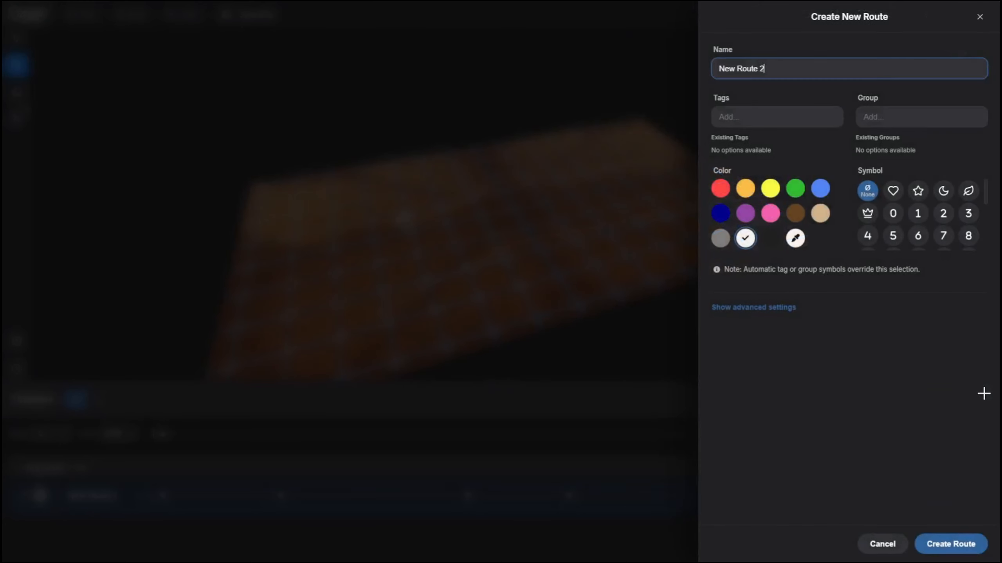
click(770, 189)
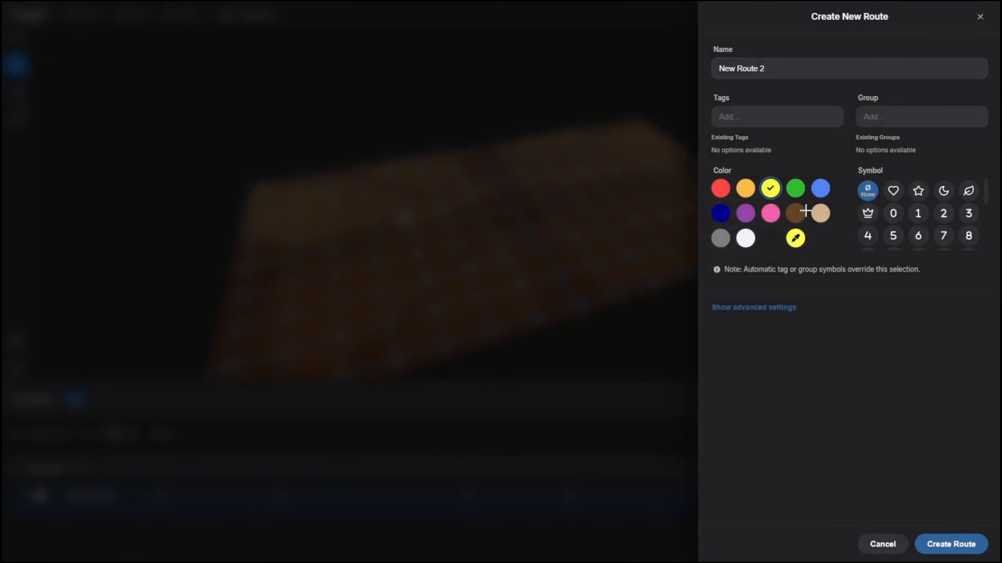
click(754, 308)
click(738, 343)
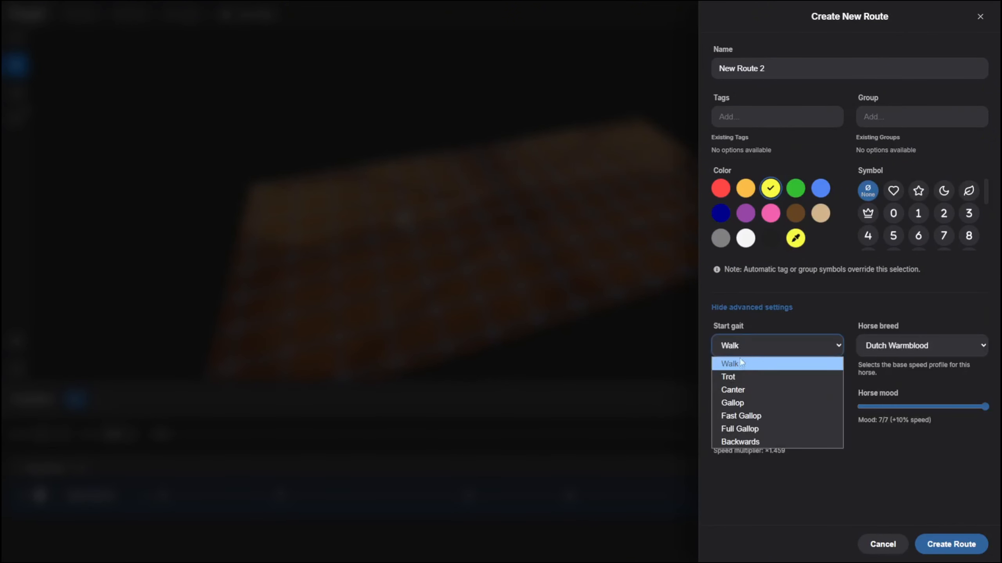
click(741, 378)
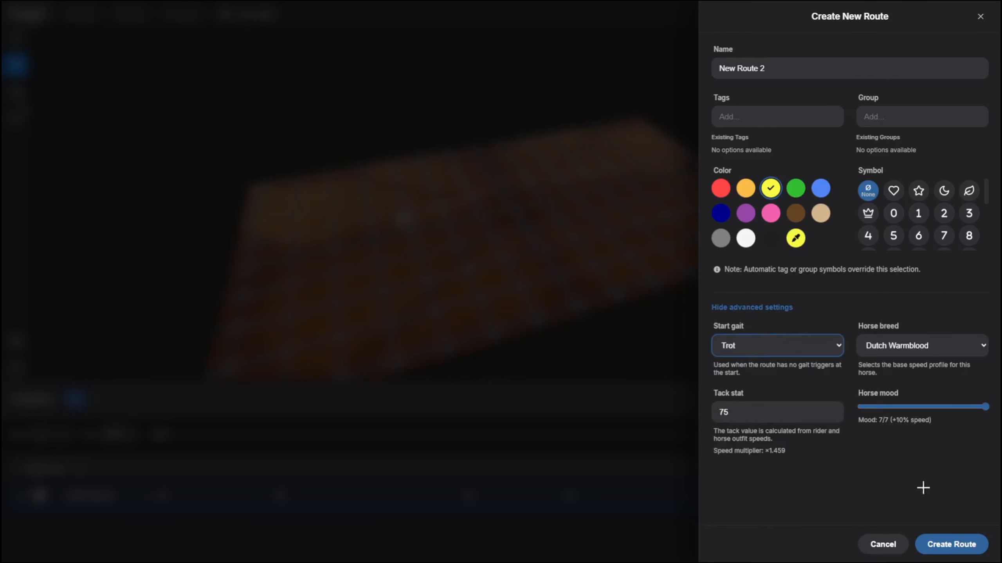
click(954, 545)
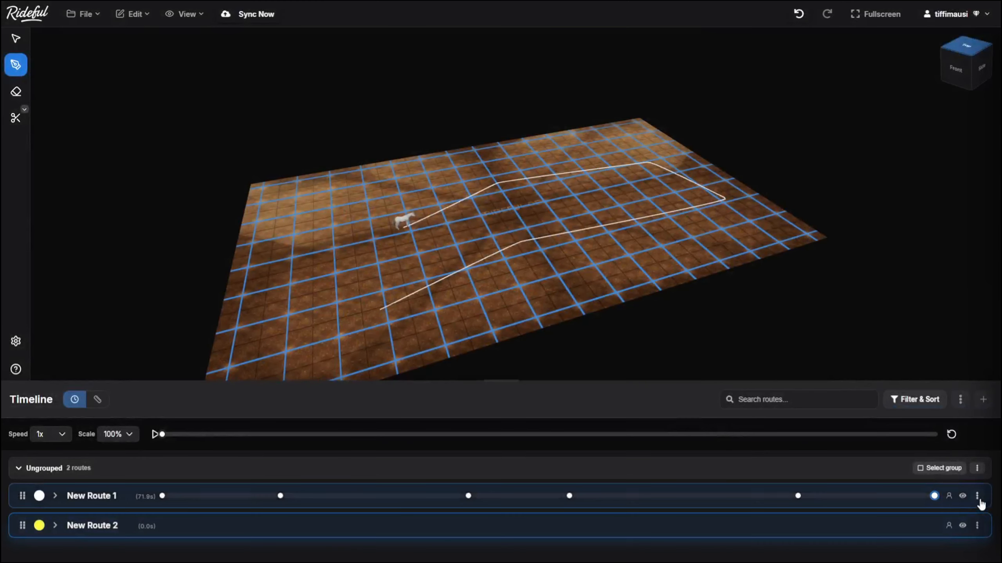
Look at the edit settings of New Route 1 and close them without saving
click(980, 503)
click(951, 384)
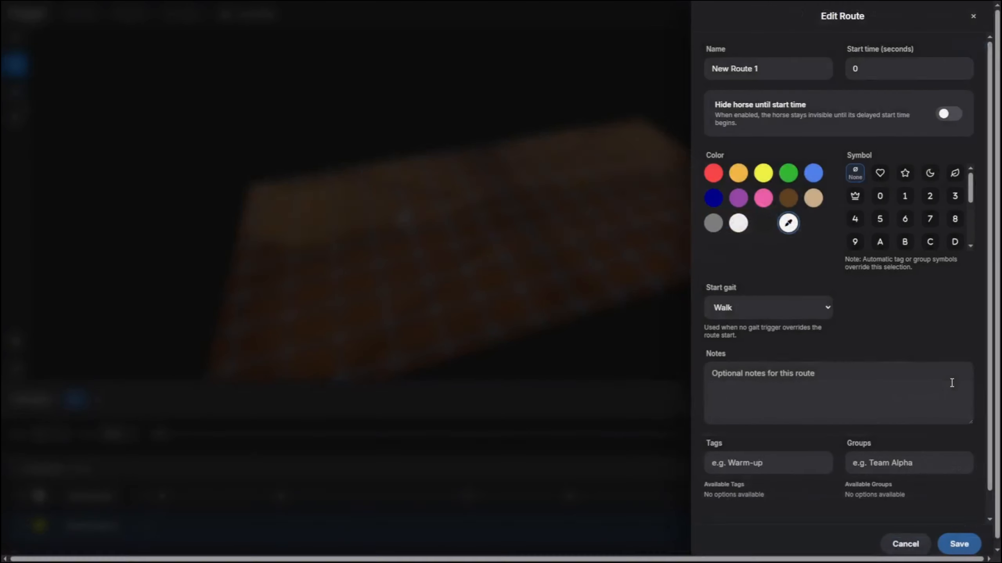
click(919, 544)
Delete the yellow route New Route 2 and confirm the deletion
click(978, 526)
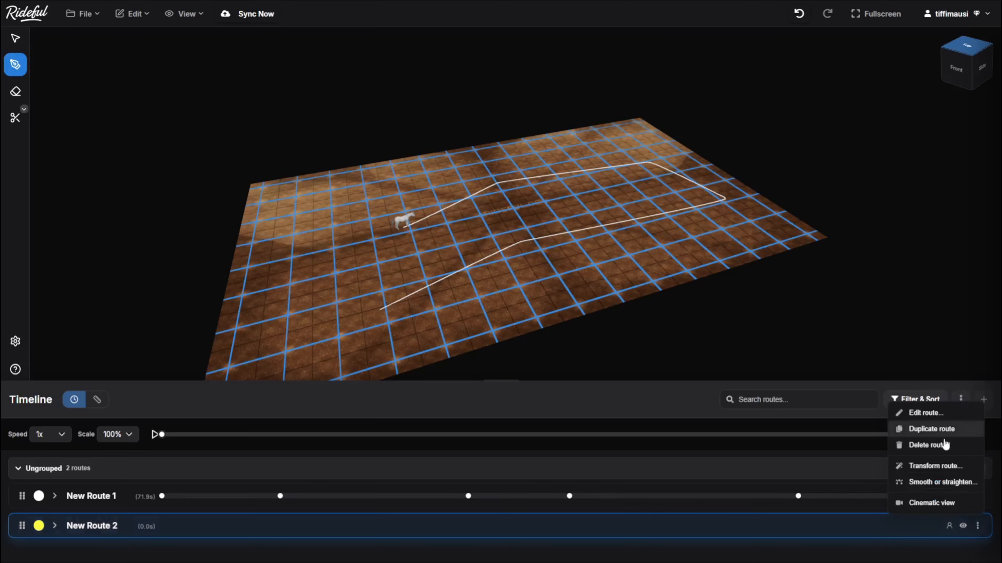
click(942, 443)
click(604, 327)
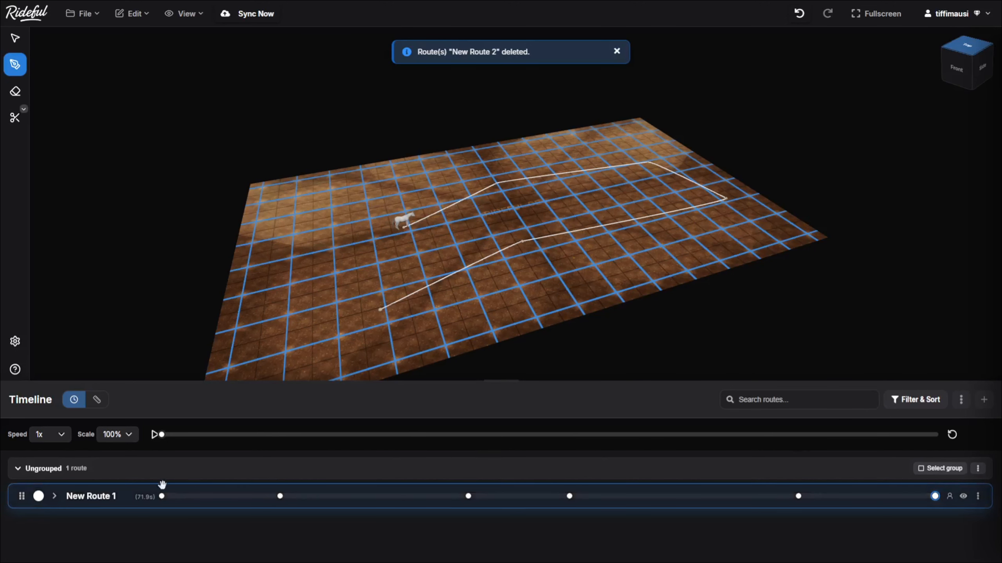
Move the second waypoint of New Route 1 to a new place near the arena's vertical centre line
click(15, 38)
scroll(532, 226, up, 5)
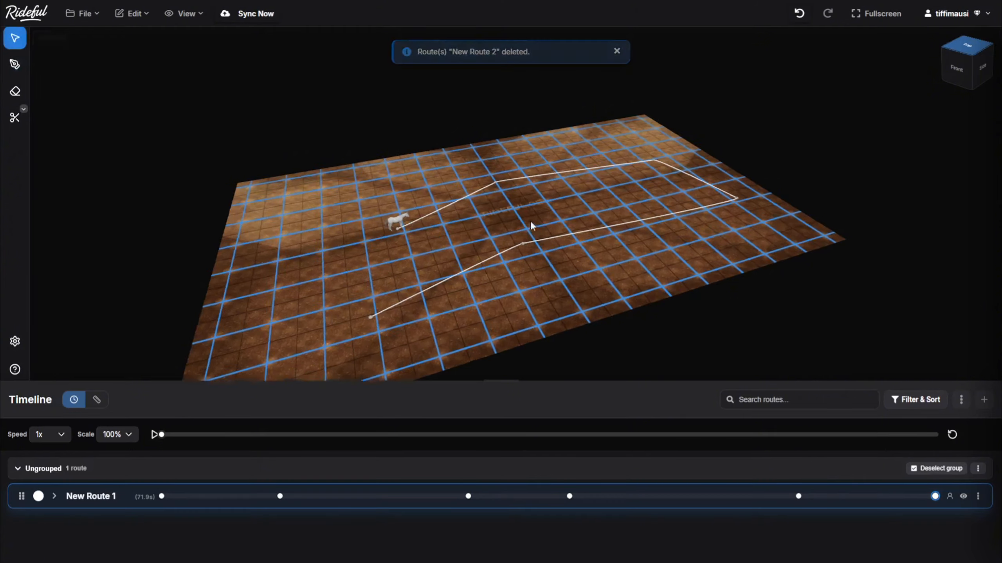
scroll(531, 222, up, 2)
drag(481, 168, 532, 261)
scroll(500, 181, up, 3)
scroll(484, 192, up, 3)
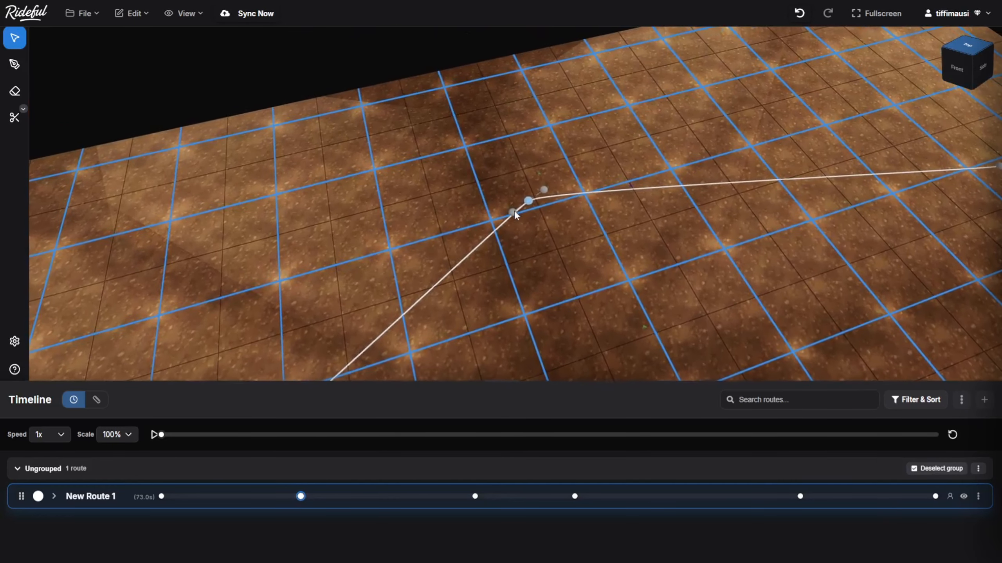
Widen the curve at the second waypoint of New Route 1 with both its handles, and delete that waypoint
drag(514, 215, 312, 220)
drag(546, 189, 714, 179)
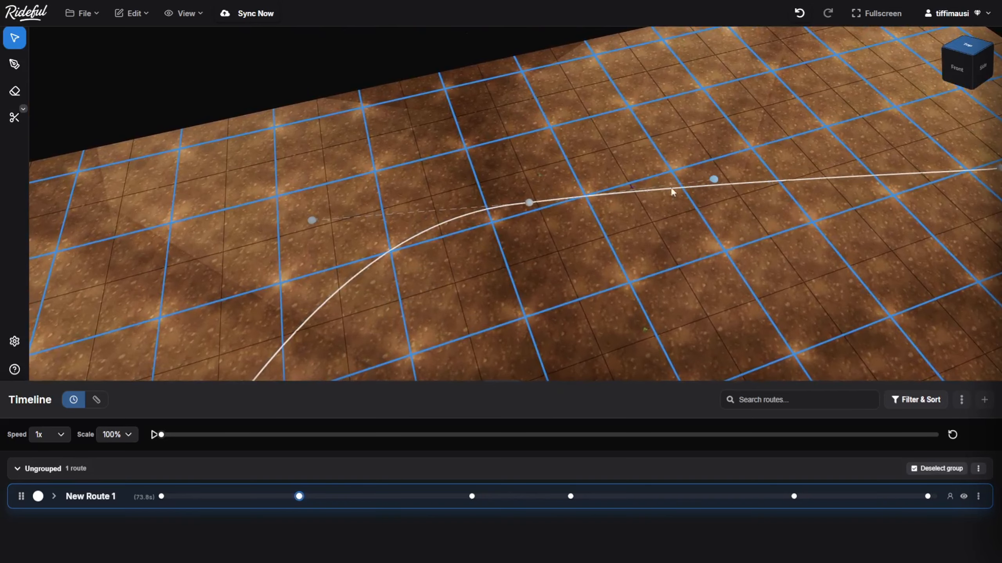
key(Delete)
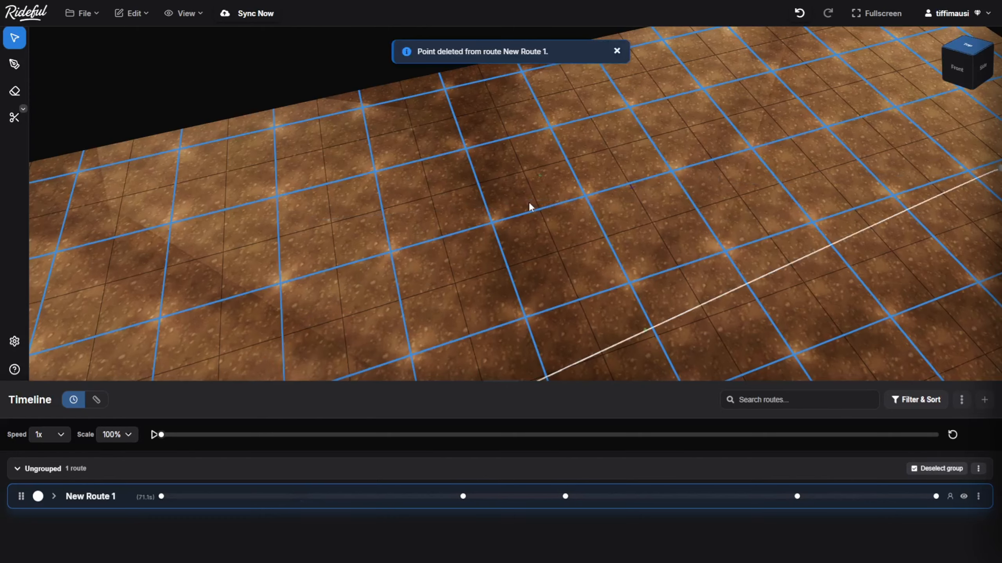
Move the corner waypoint at the end of New Route 1's first segment back towards the arena's centre
scroll(529, 202, down, 5)
scroll(525, 217, down, 3)
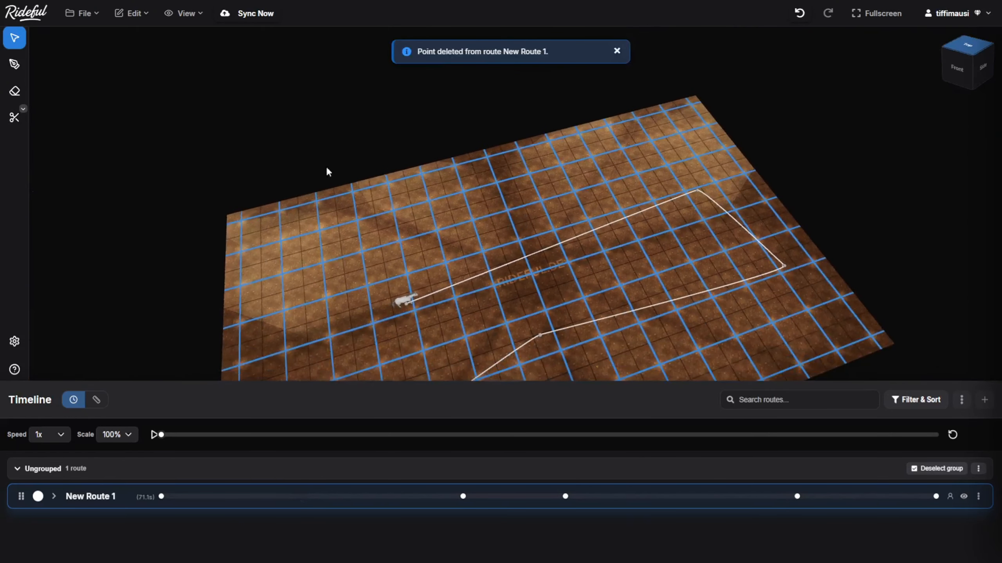
click(140, 16)
click(149, 86)
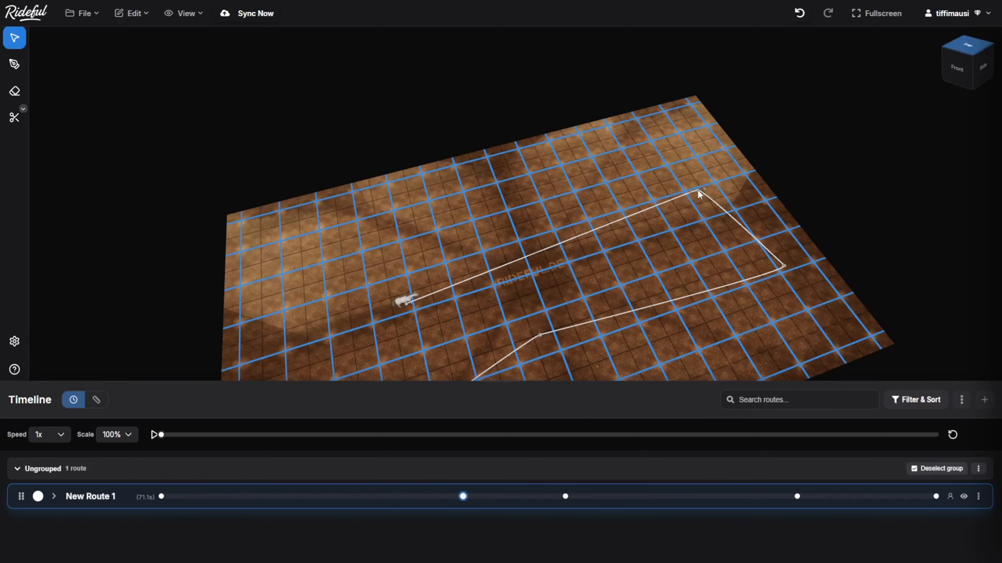
drag(697, 190, 650, 201)
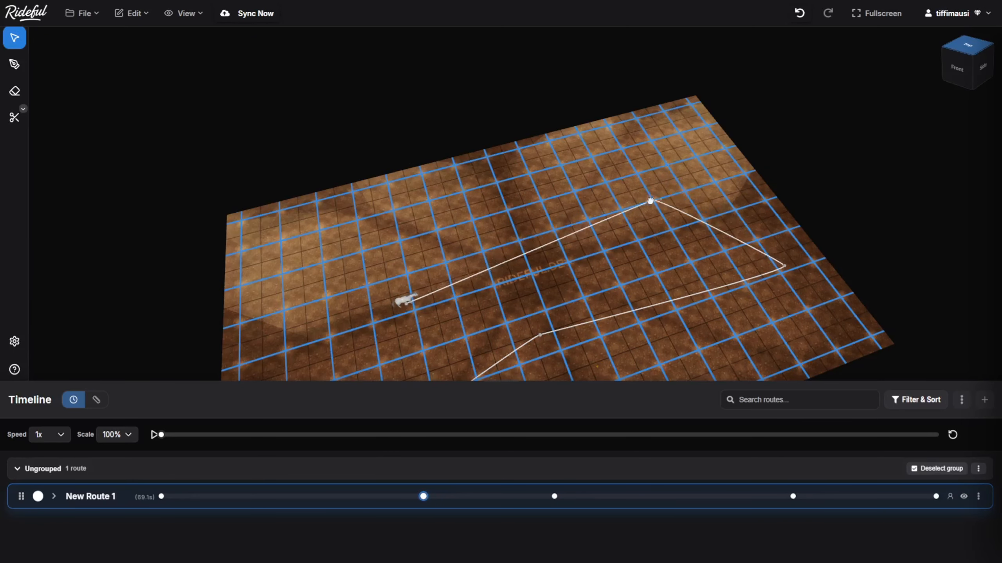
Undo and redo the corner waypoint's move and the preceding point deletion, finishing with both changes restored
key(ctrl+z)
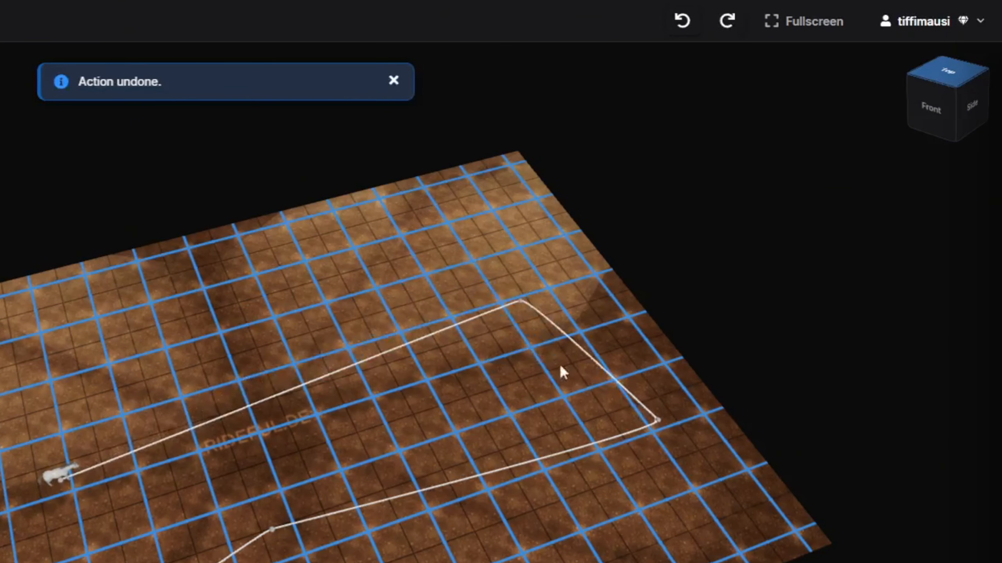
click(727, 20)
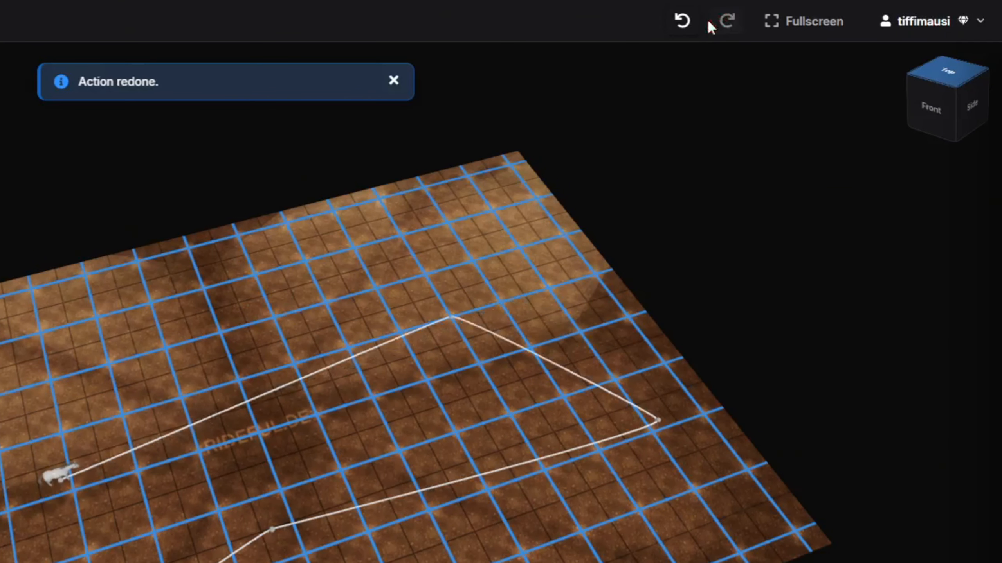
click(682, 21)
click(682, 20)
click(727, 21)
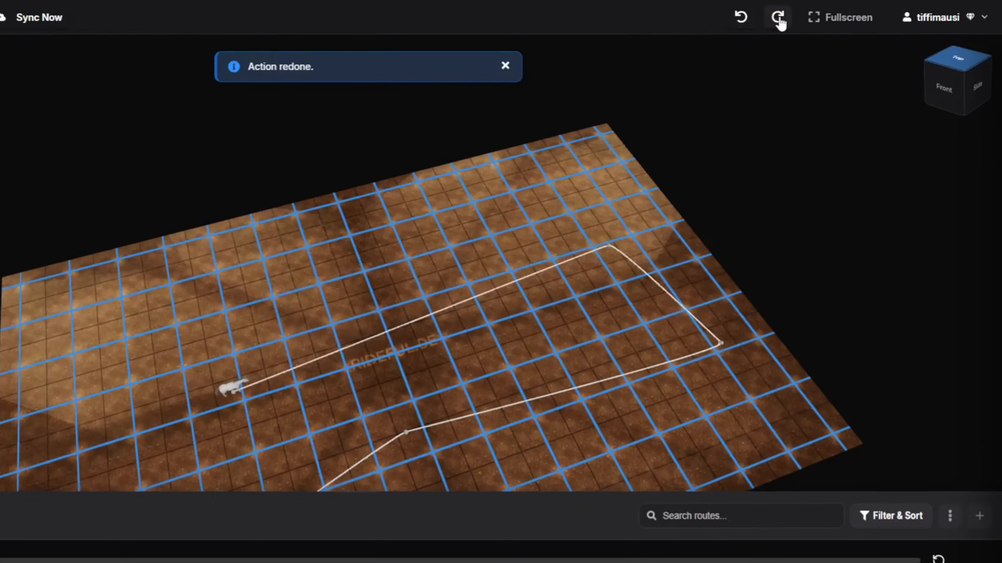
click(779, 18)
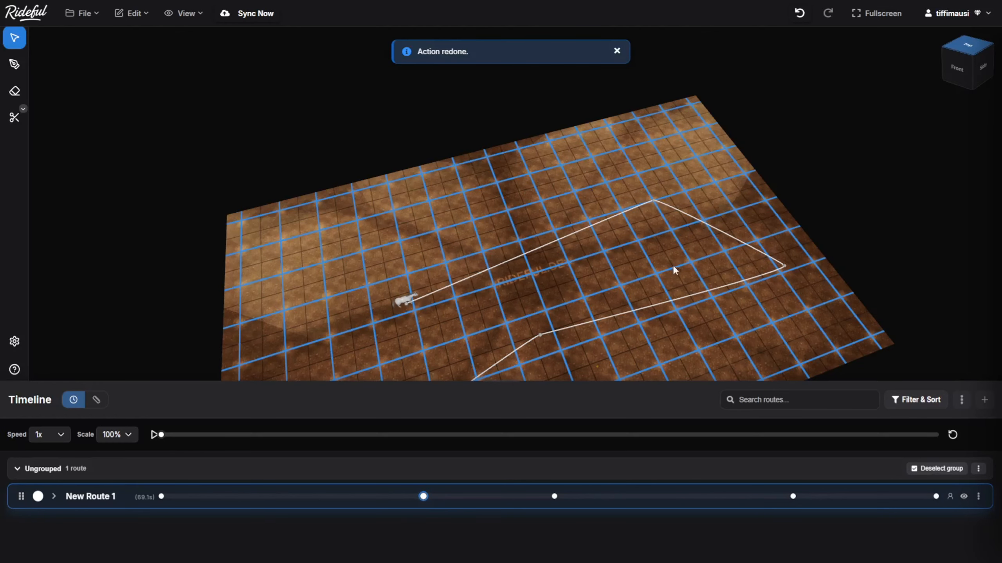
drag(673, 265, 660, 190)
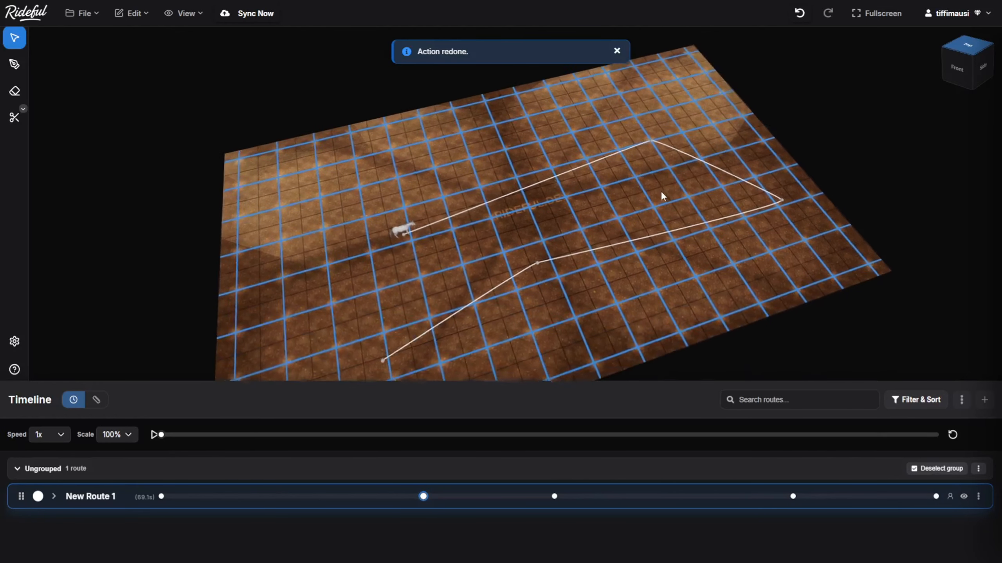
Examine the available triggers and the move library of Project 3
click(994, 221)
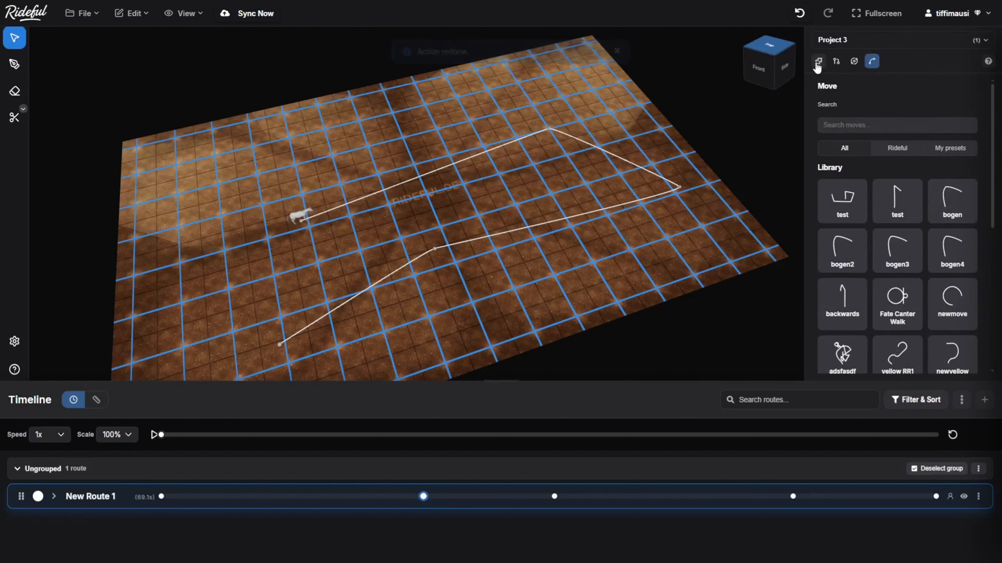
click(817, 63)
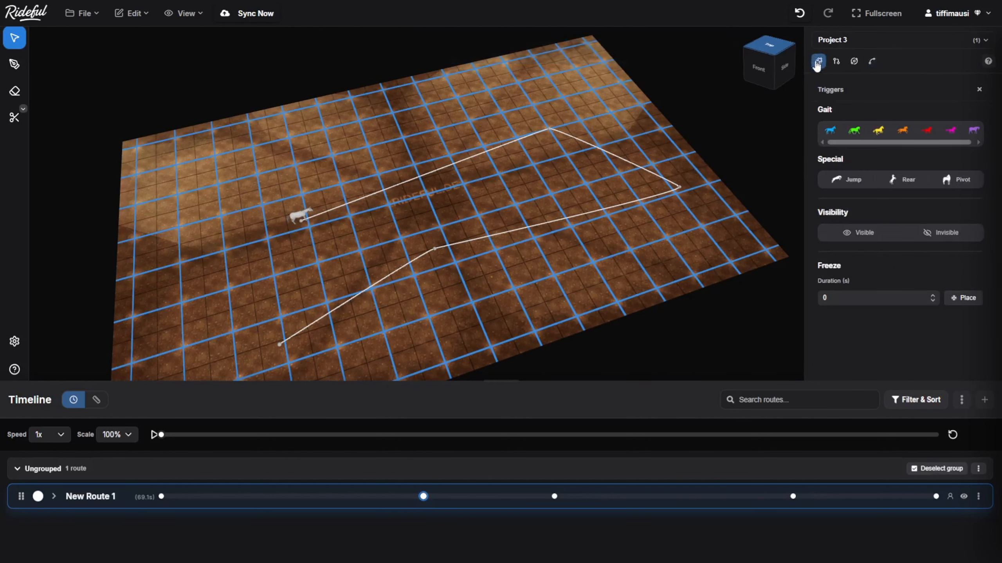
click(871, 62)
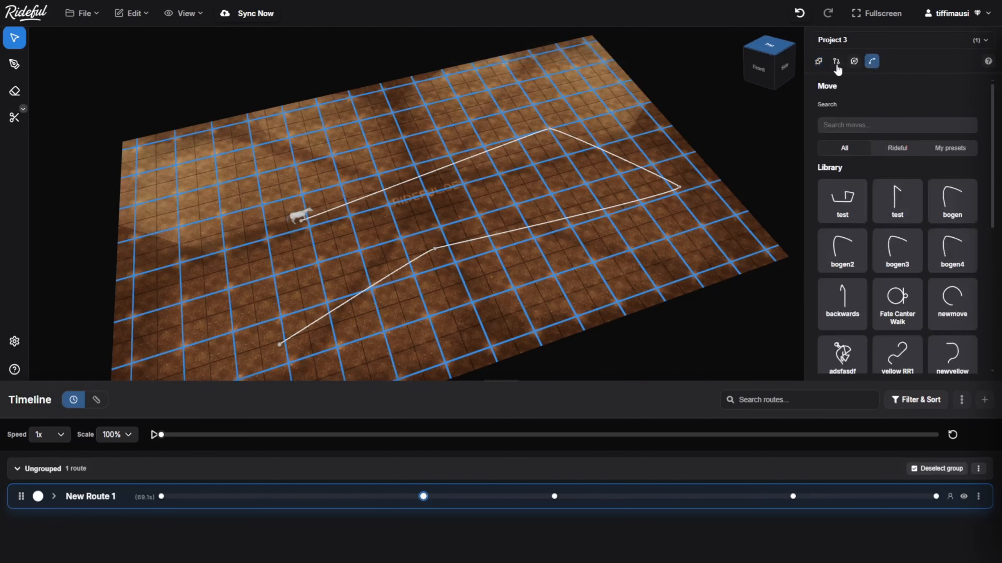
click(820, 63)
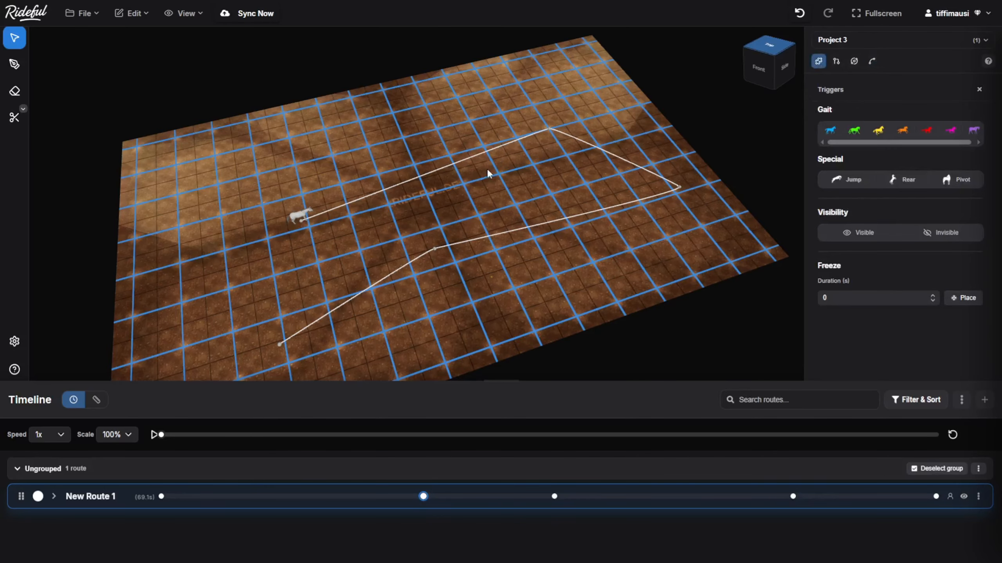
Place Gallop triggers on the first and second segments of New Route 1 and a Trot trigger before the first corner
scroll(489, 174, up, 5)
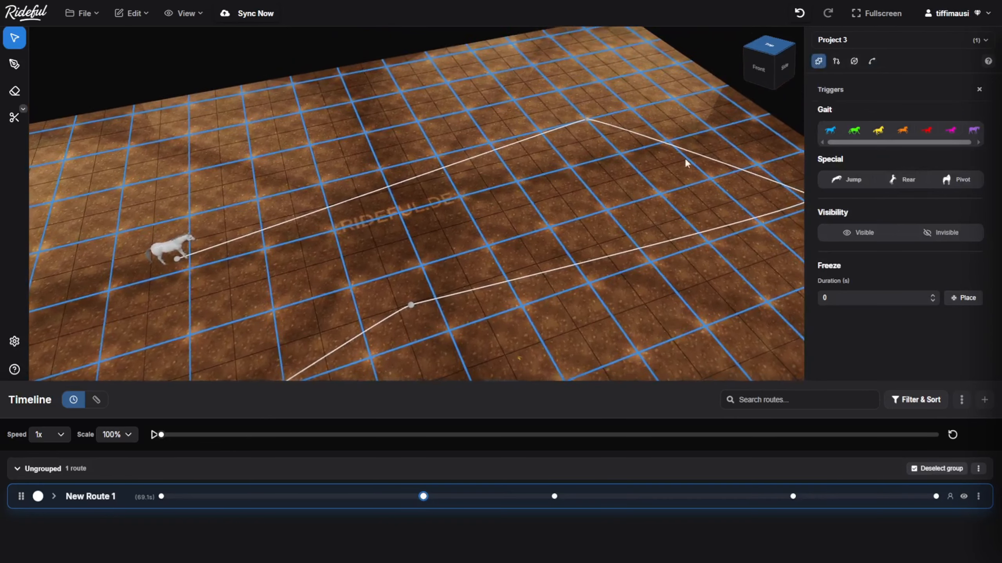
click(902, 131)
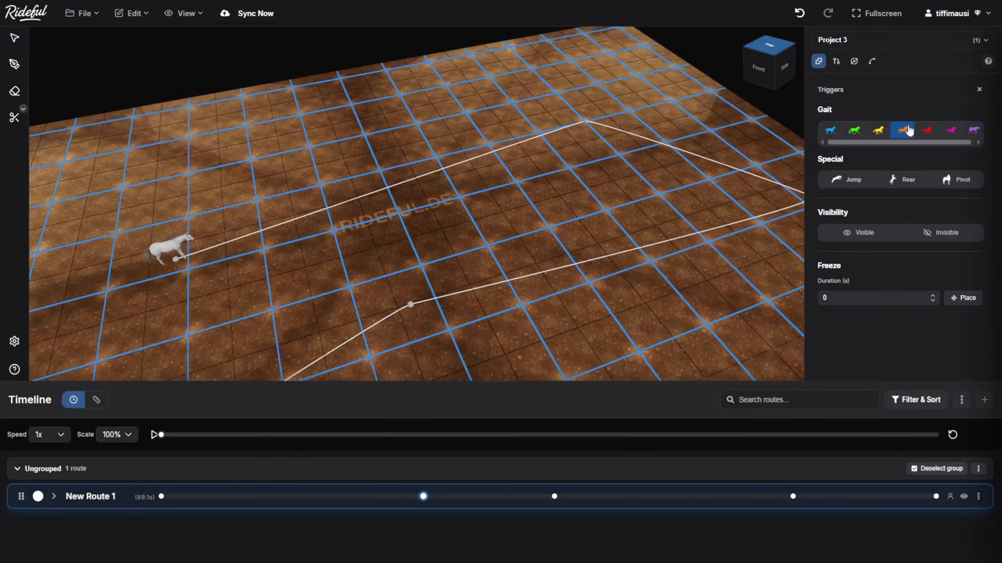
click(408, 184)
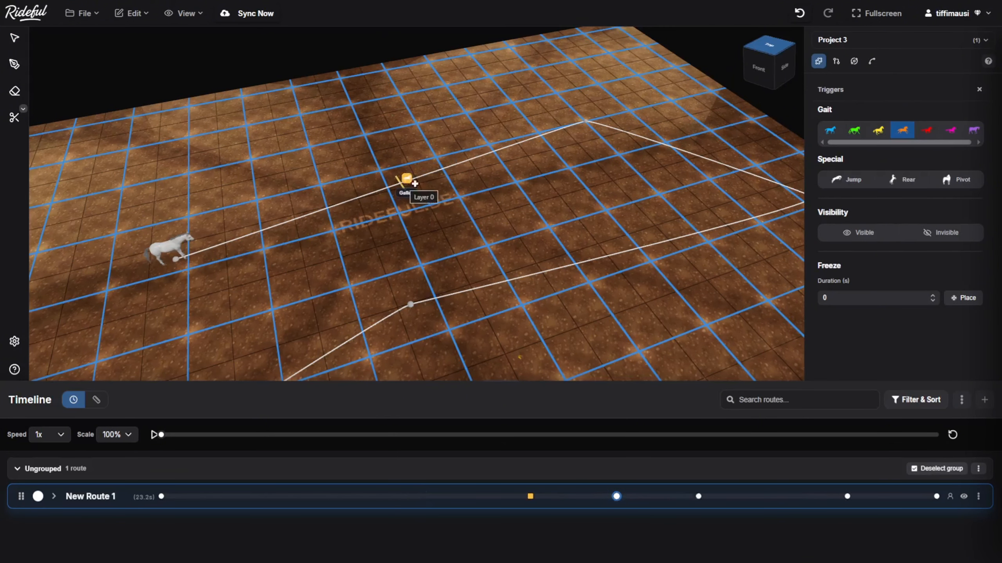
click(649, 143)
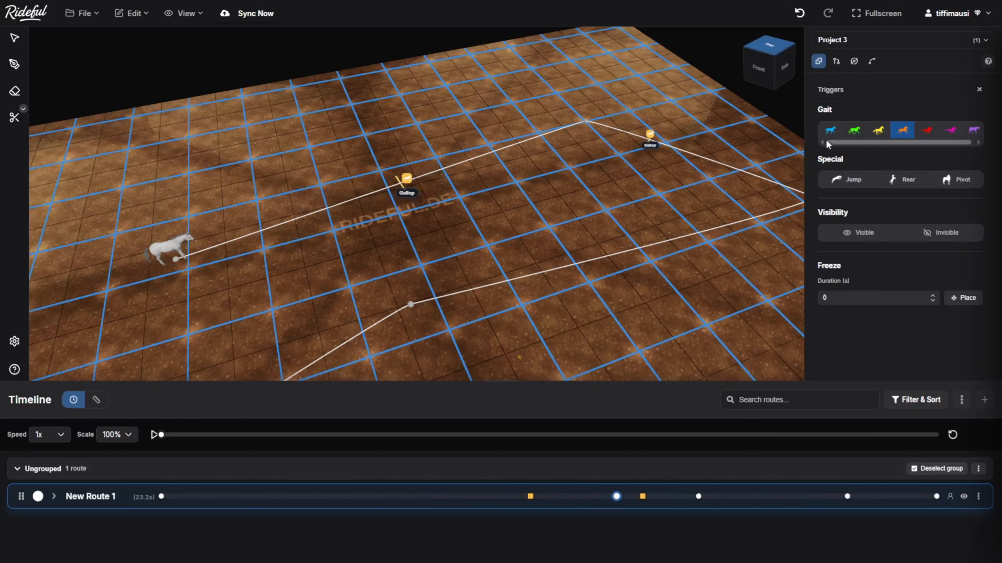
click(854, 130)
click(501, 148)
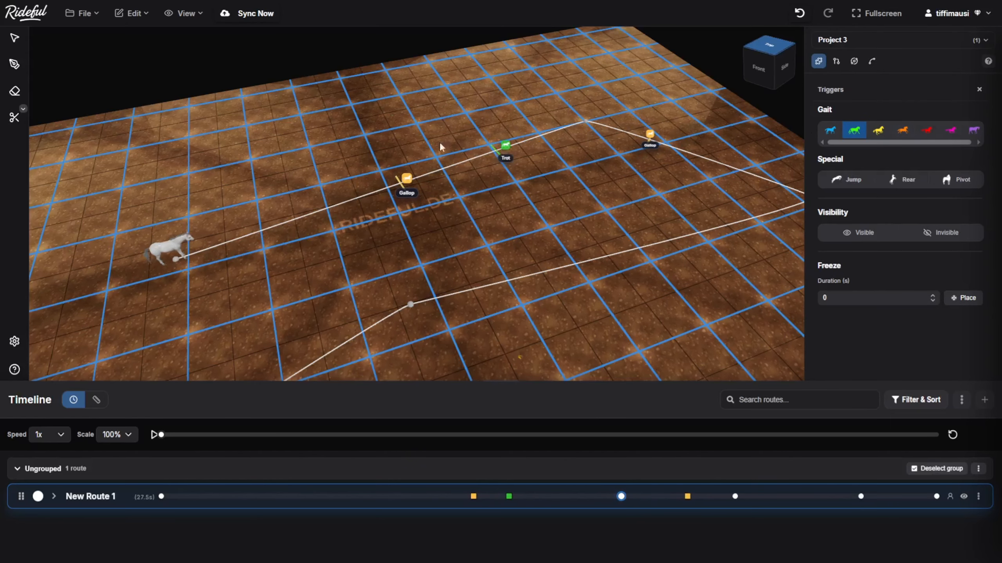
Delete the Gallop trigger on the first segment of New Route 1
click(14, 40)
mouse_move(407, 178)
mouse_down()
mouse_move(305, 215)
mouse_move(352, 196)
mouse_move(423, 189)
mouse_up()
key(Delete)
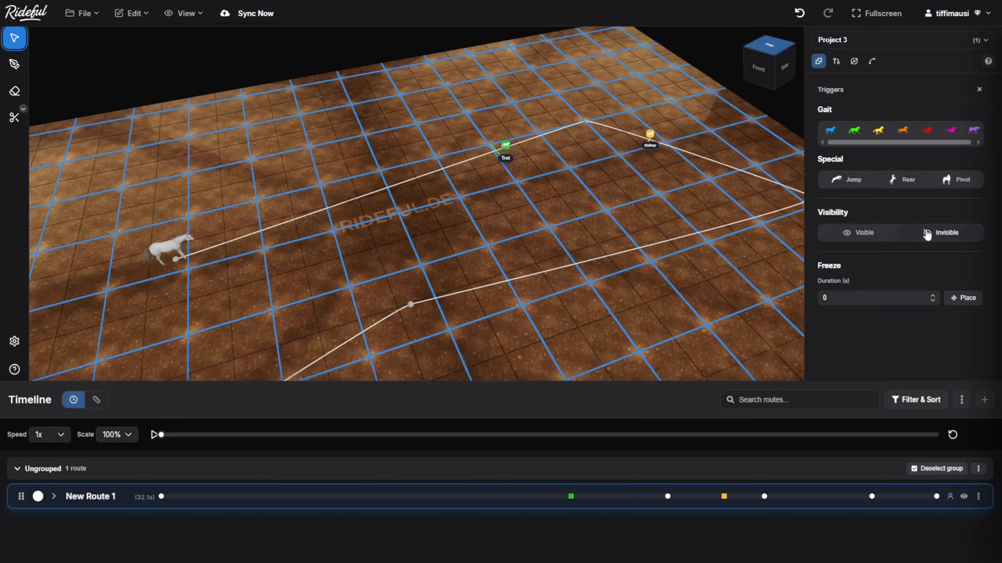
Filter the move library to Rideful moves and preview Curl and Curlover on New Route 1
click(871, 63)
click(893, 146)
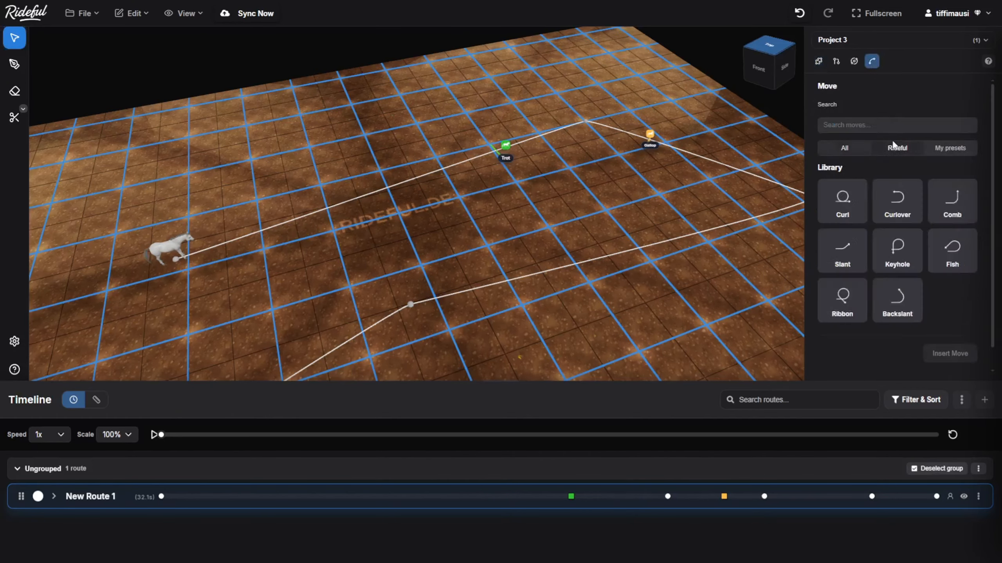
scroll(893, 139, down, 1)
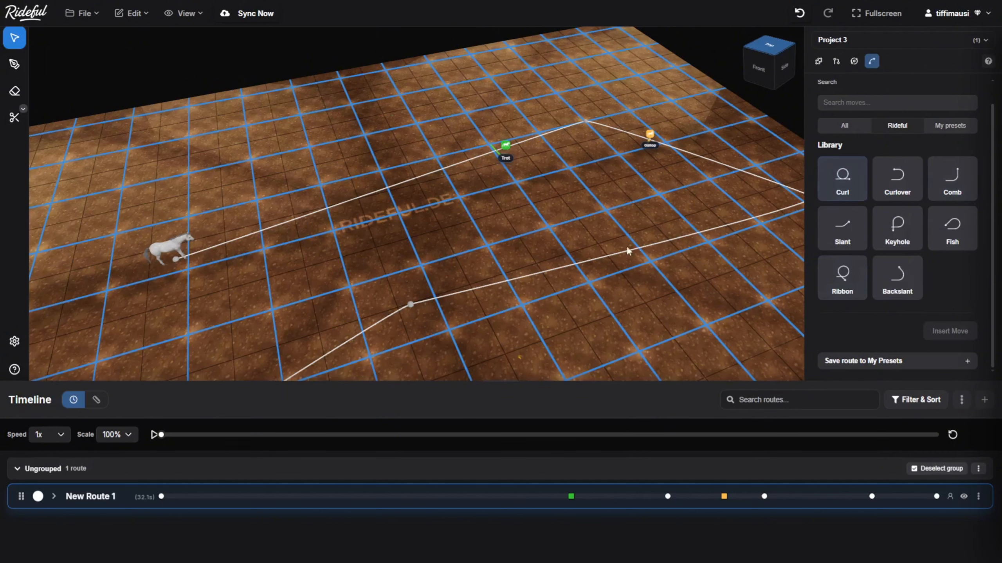
click(841, 183)
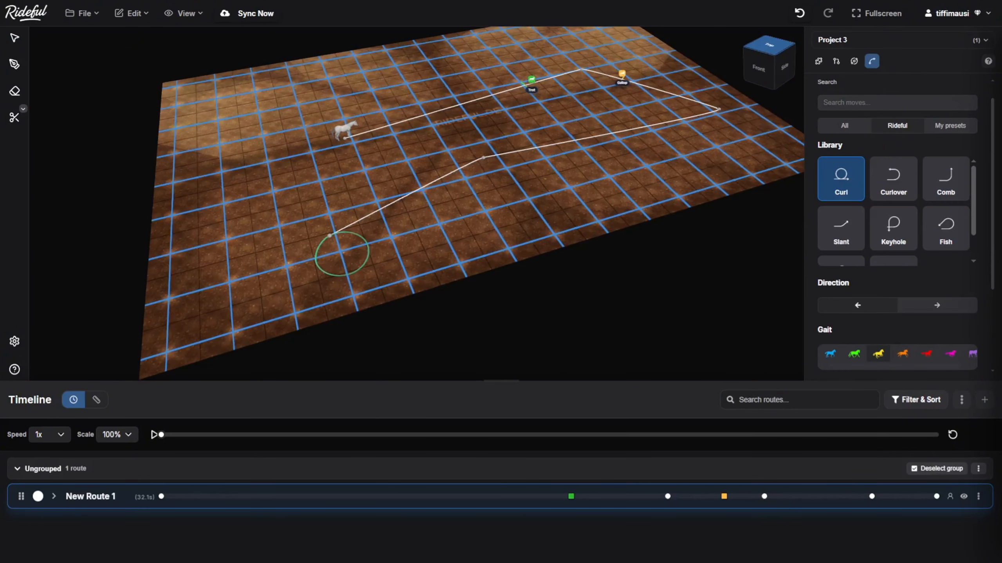
click(885, 182)
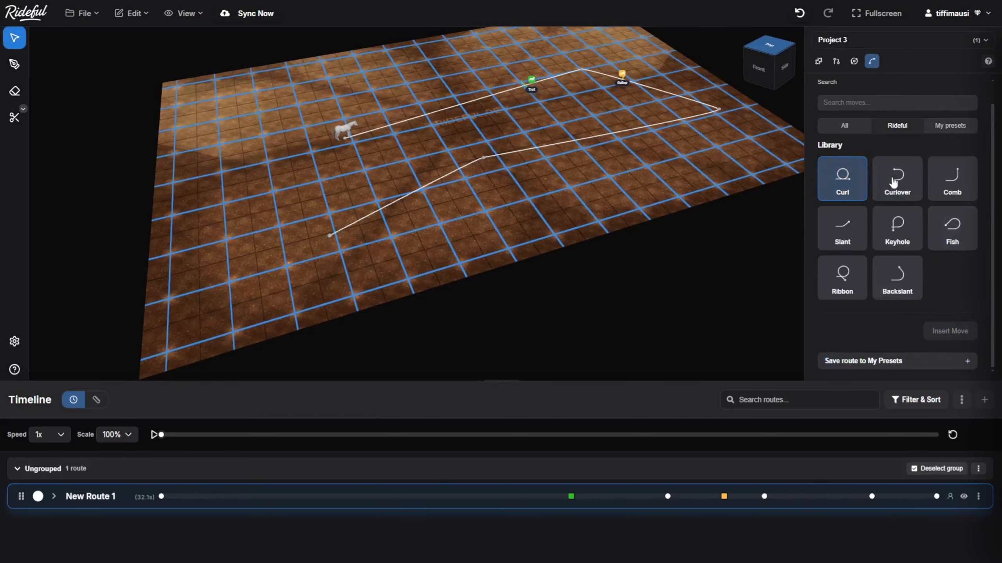
click(463, 170)
drag(519, 151, 494, 252)
scroll(494, 199, up, 5)
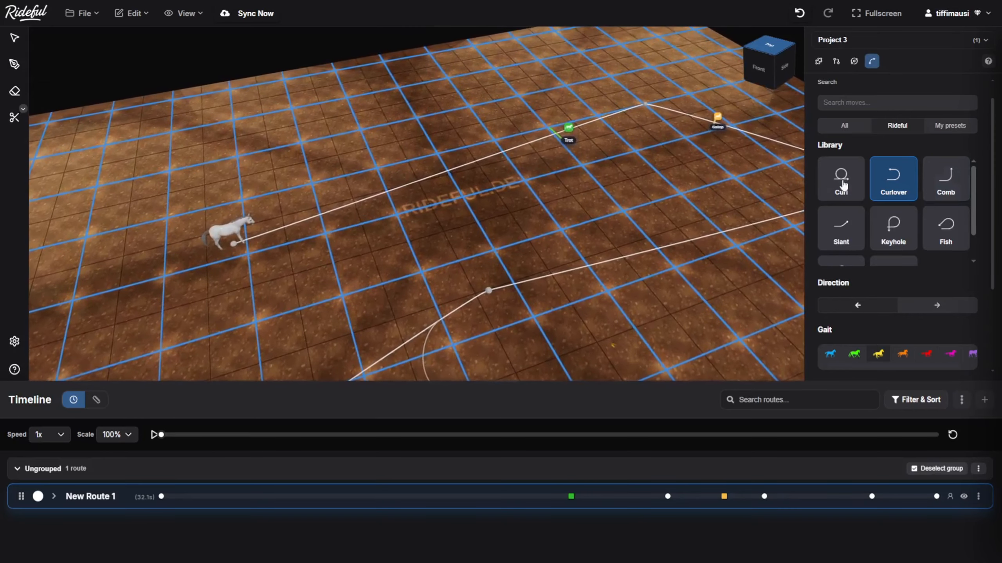
Insert a Curl move to the left on New Route 1's first segment, with Add gait trigger on for Canter
click(843, 185)
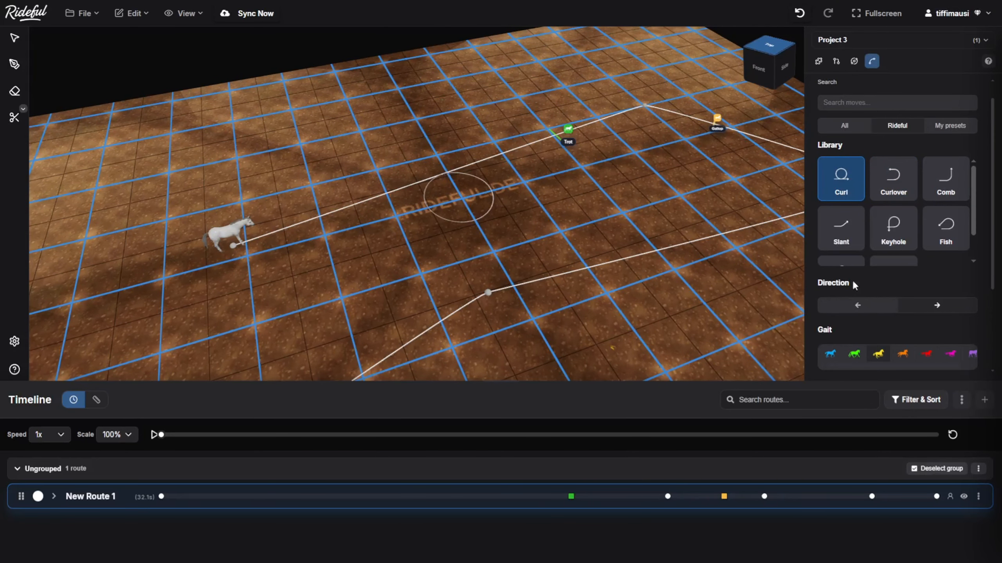
click(861, 307)
scroll(903, 296, down, 3)
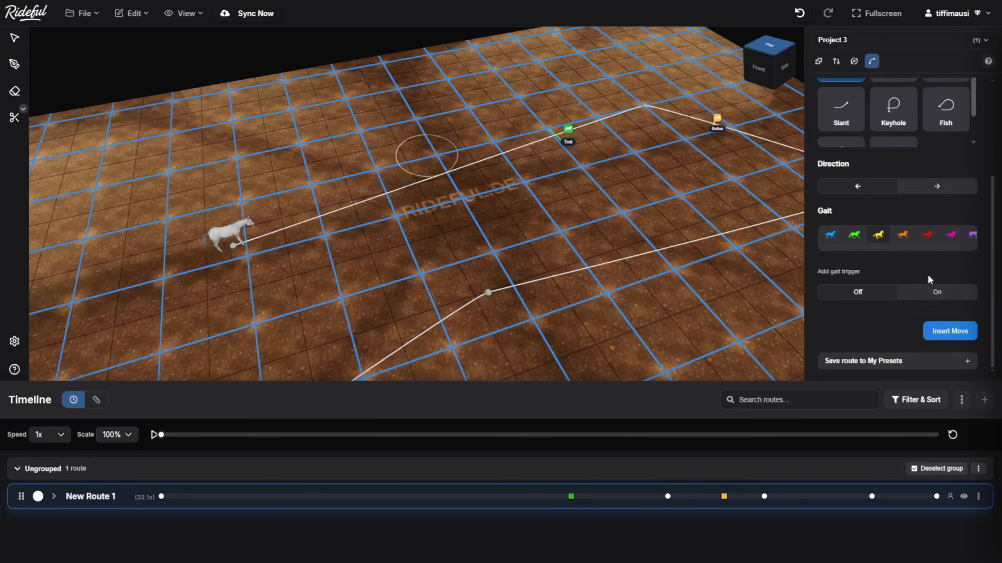
click(925, 296)
click(943, 332)
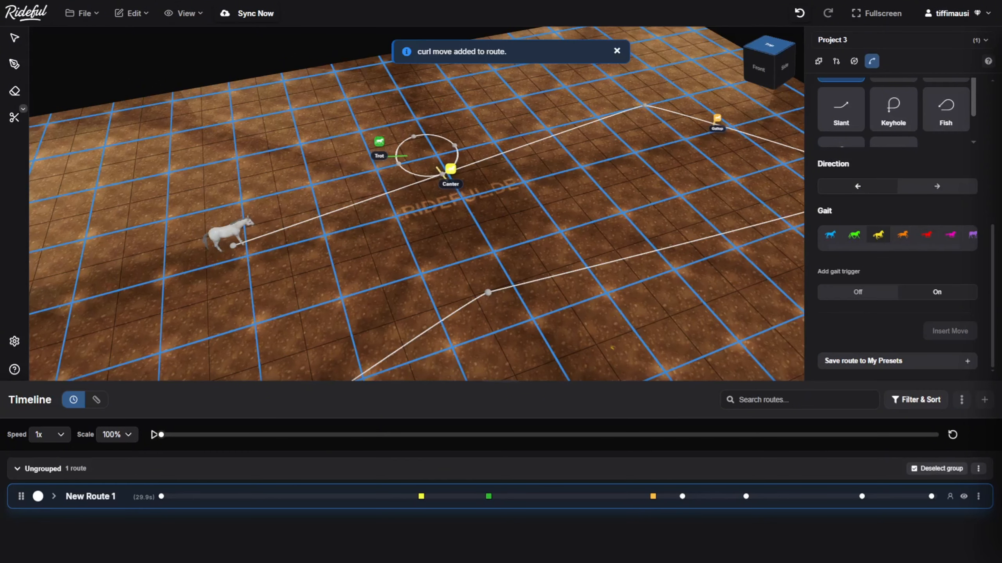
Undo the Curl insertion and insert the same Curl move on the segment between the third and fourth waypoints
click(797, 14)
drag(601, 320, 477, 251)
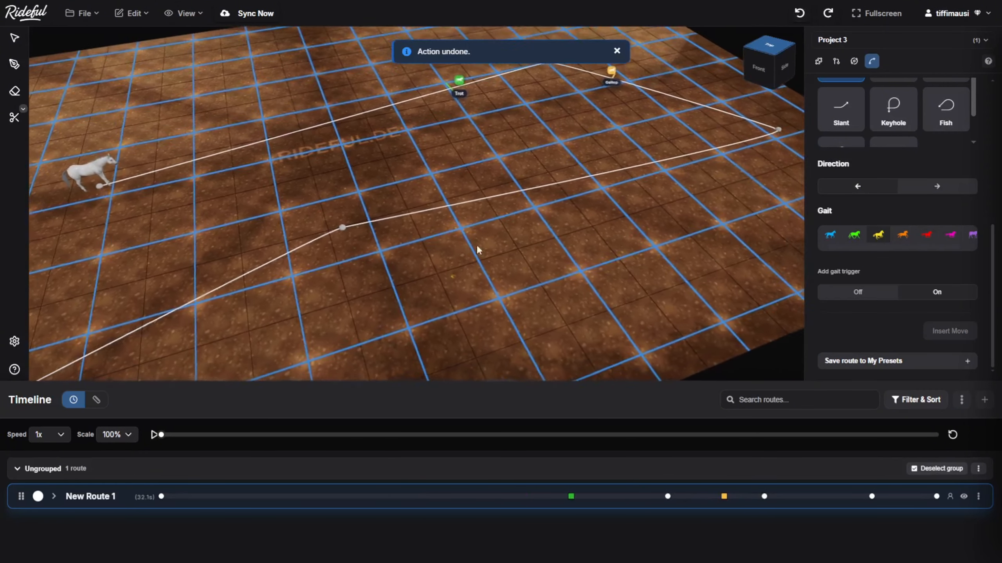
click(473, 205)
click(946, 331)
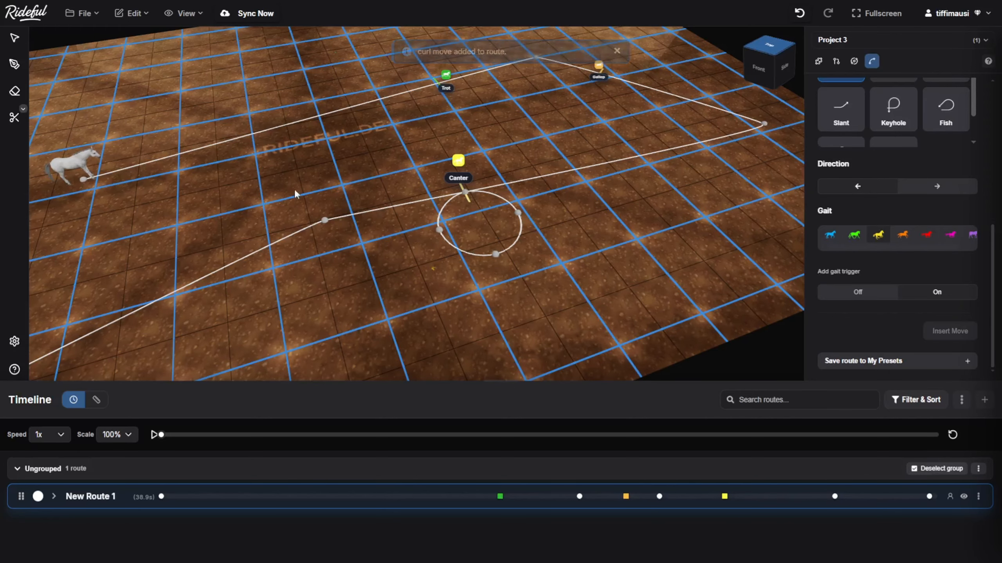
Look at the options for saving the route to My Presets and close them without saving
scroll(297, 193, down, 5)
drag(358, 208, 478, 226)
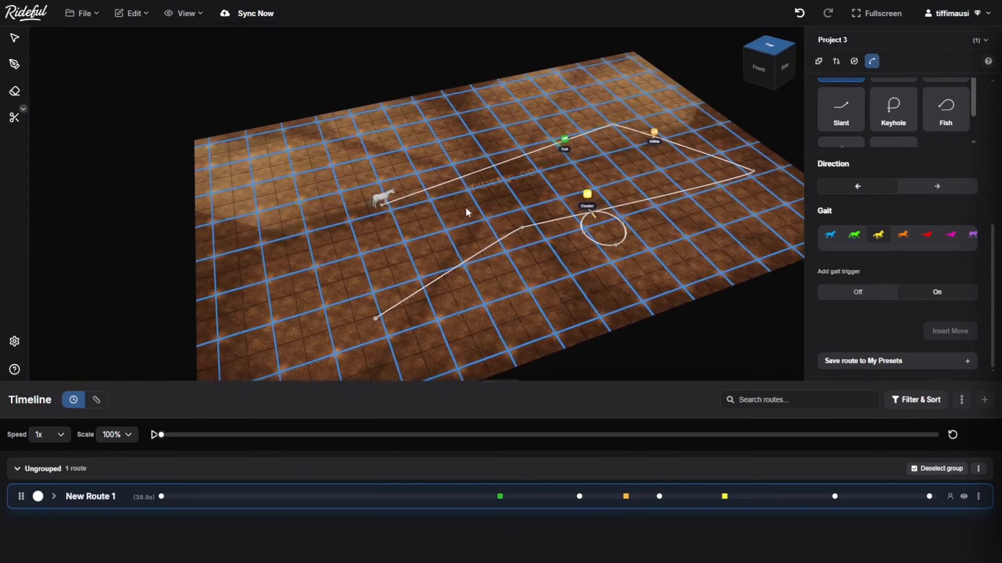
scroll(904, 329, down, 4)
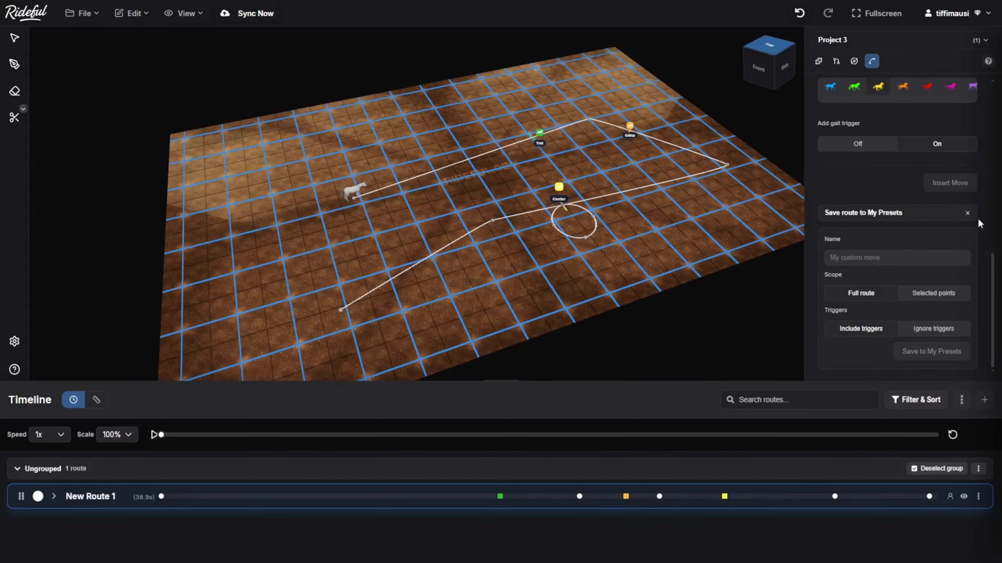
click(967, 214)
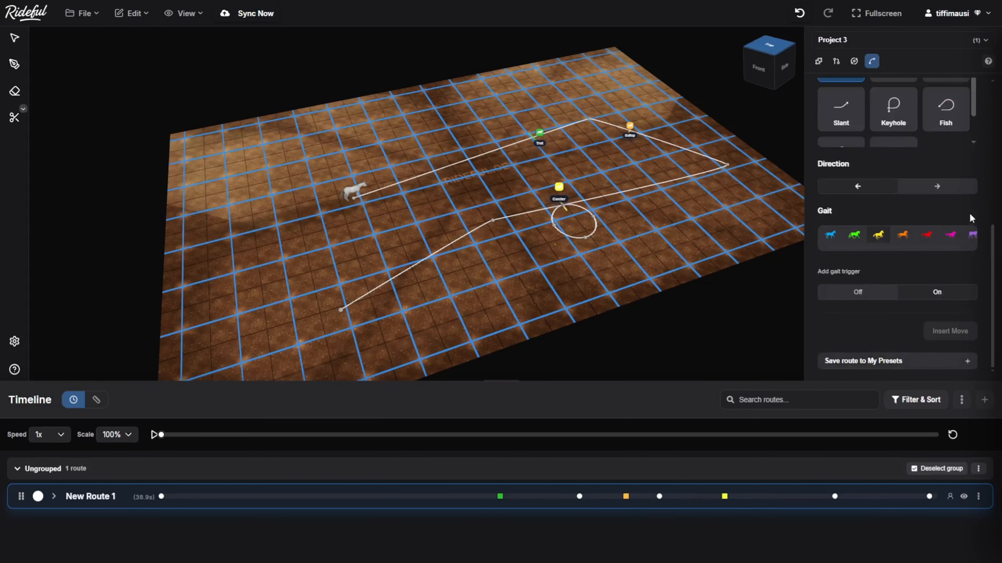
click(454, 207)
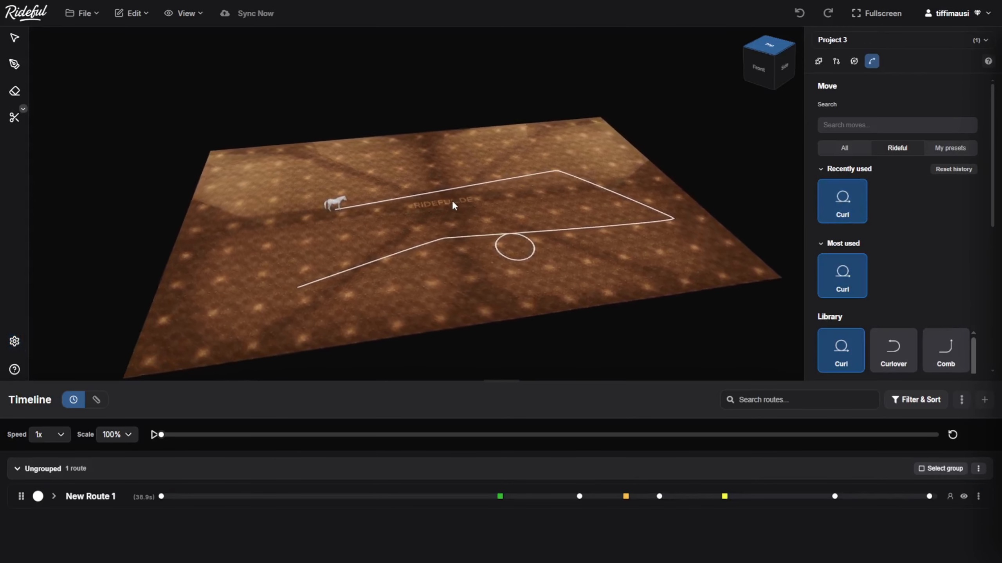
scroll(455, 201, up, 5)
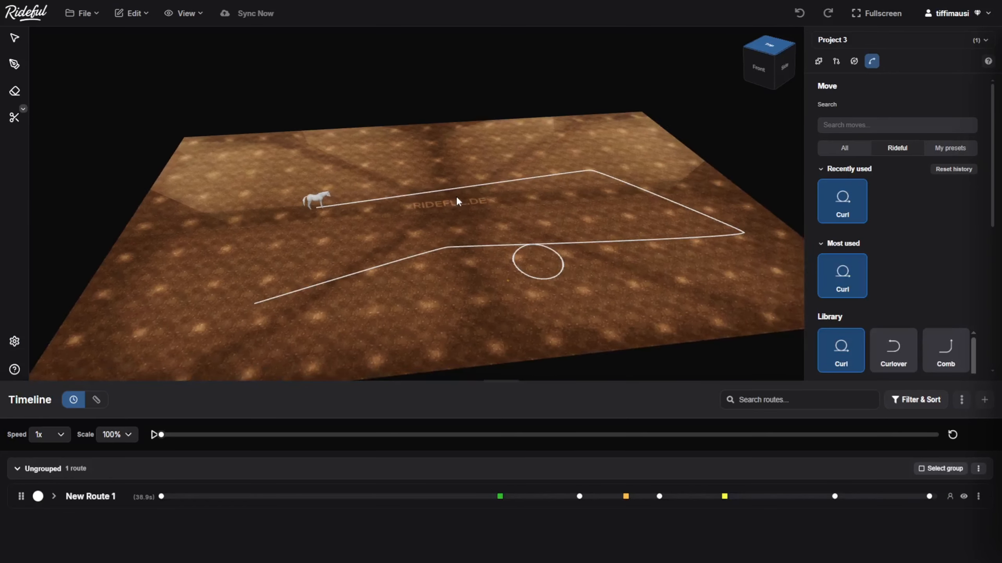
scroll(455, 202, up, 2)
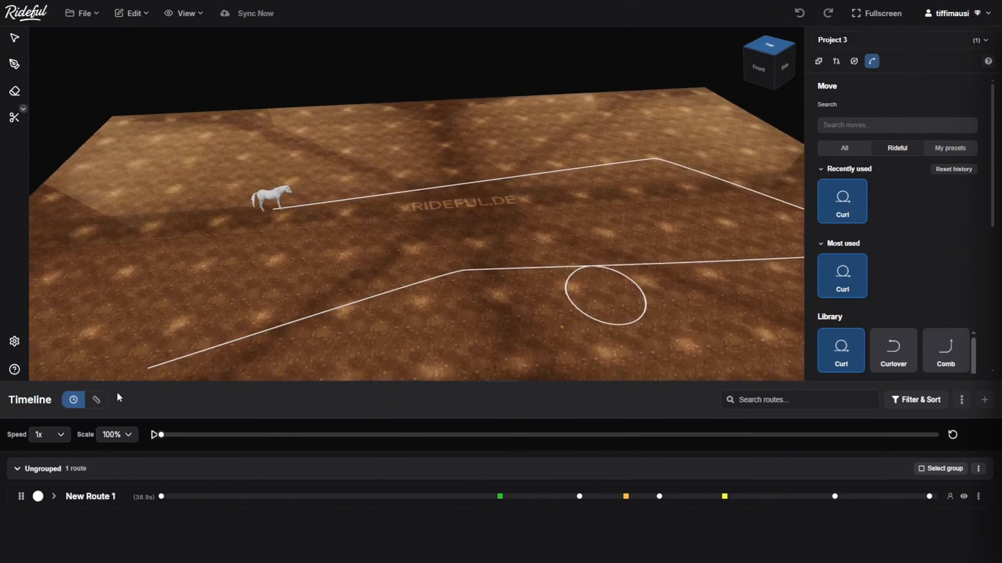
Play the ride along New Route 1 from the start, select the route during playback and scrub the playback position
click(153, 435)
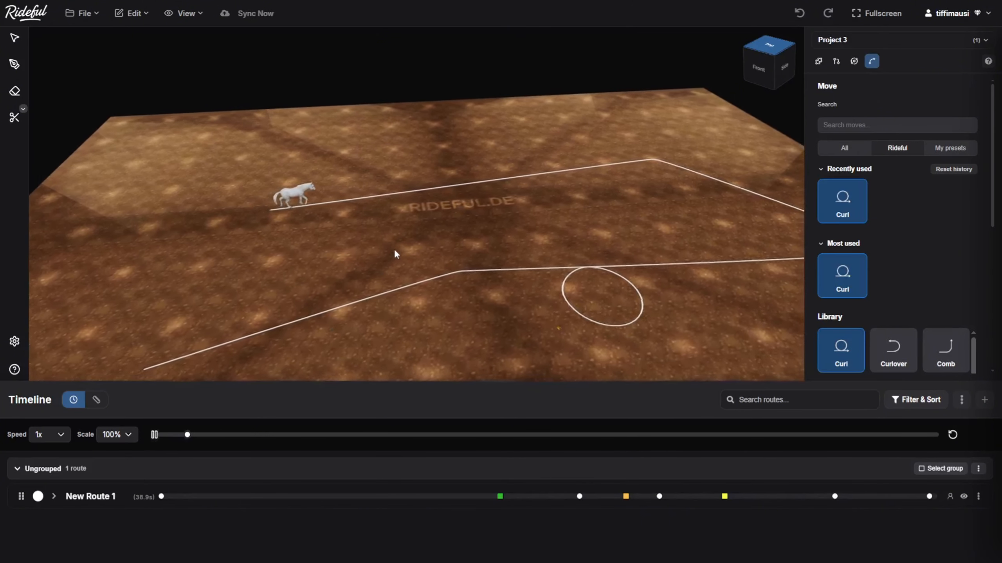
drag(394, 249, 335, 243)
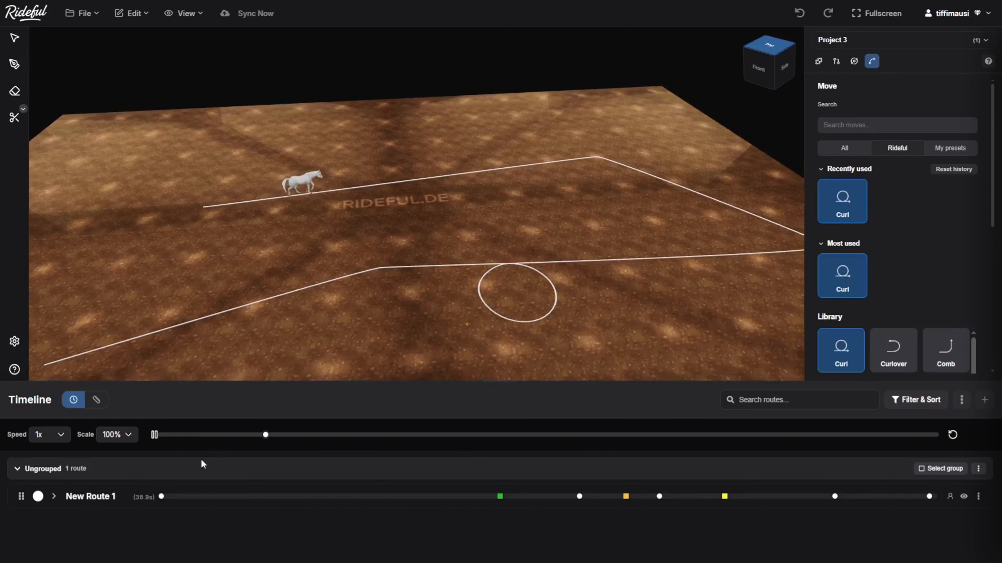
click(122, 488)
drag(410, 228, 370, 243)
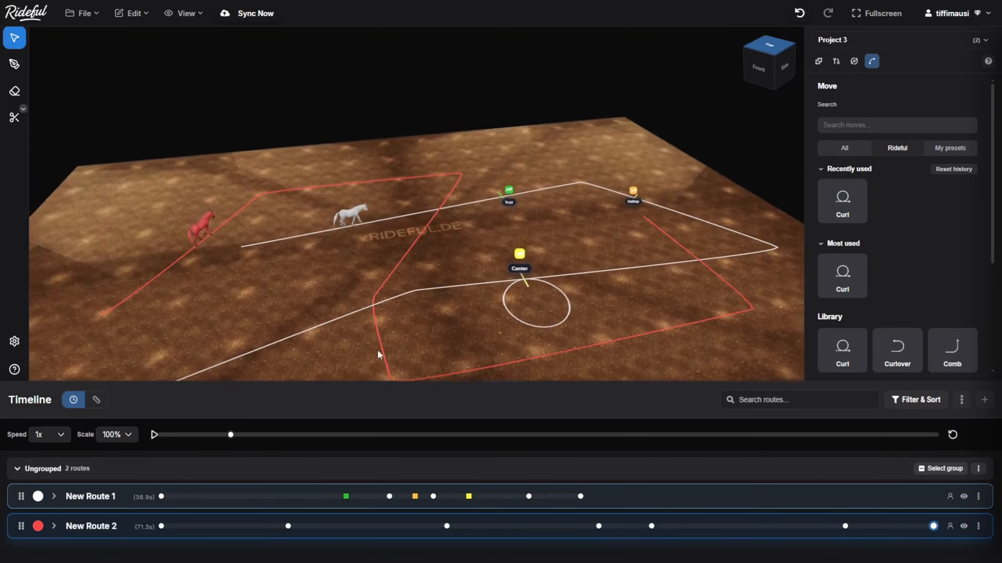
drag(232, 435, 312, 437)
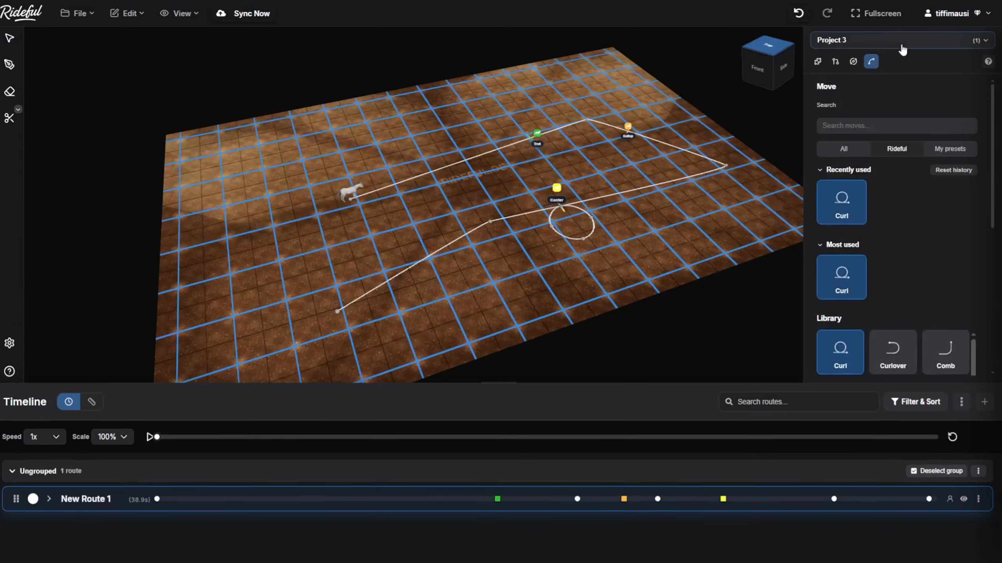
Open Project 1 and examine its routes from the top view of the arena
click(902, 45)
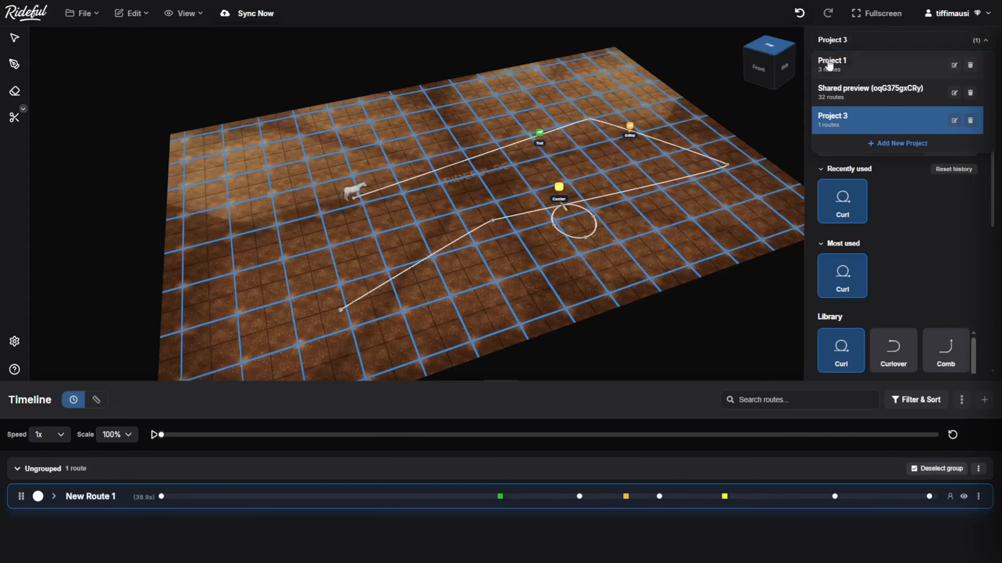
click(740, 97)
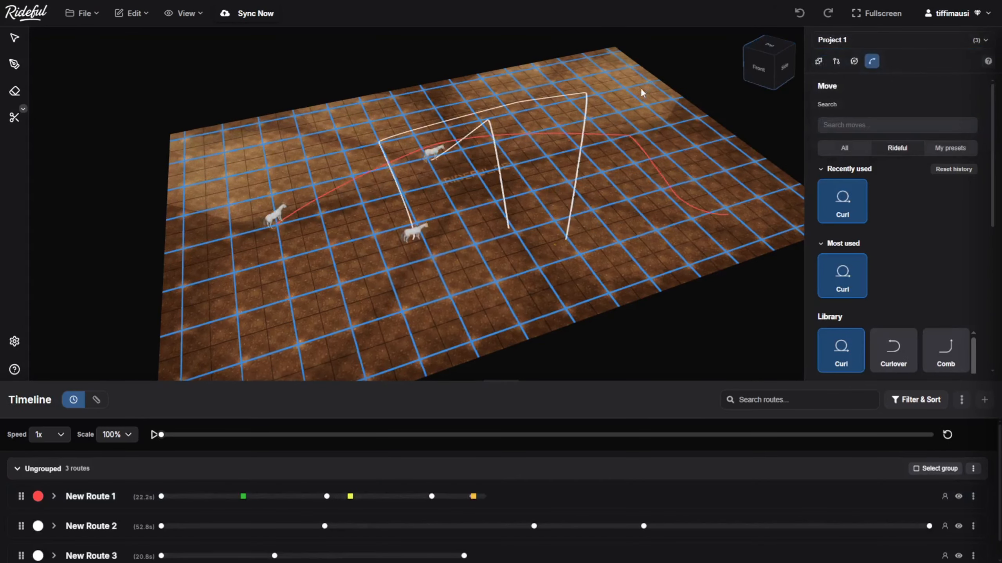
drag(641, 90, 608, 128)
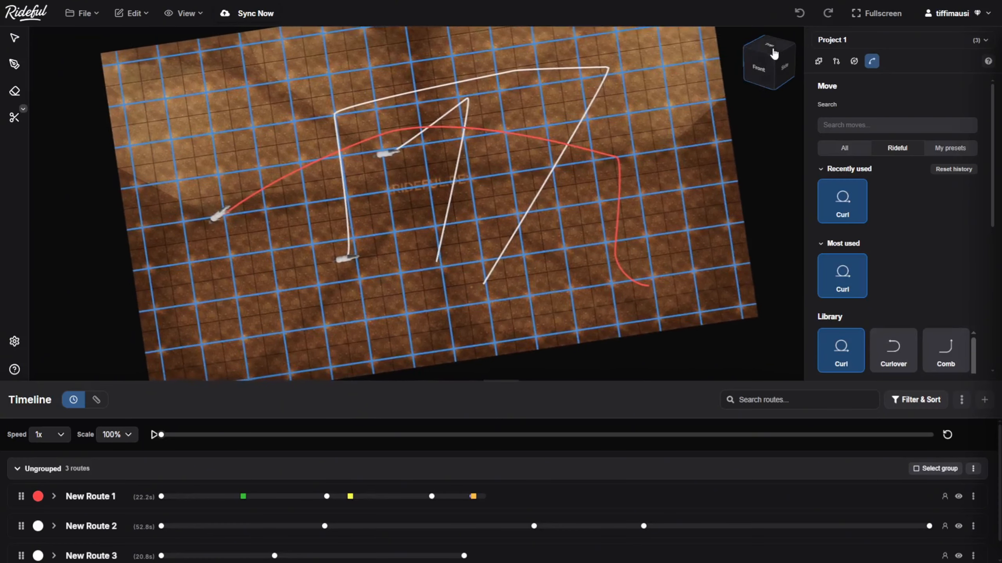
click(774, 54)
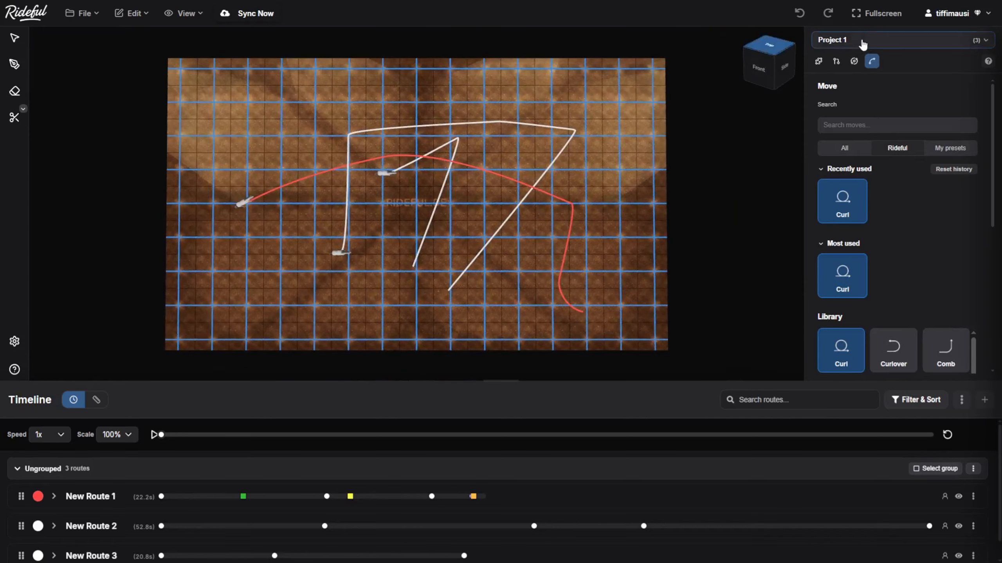
Switch back to Project 3 and sync its unsynced changes to the cloud
click(862, 45)
click(865, 117)
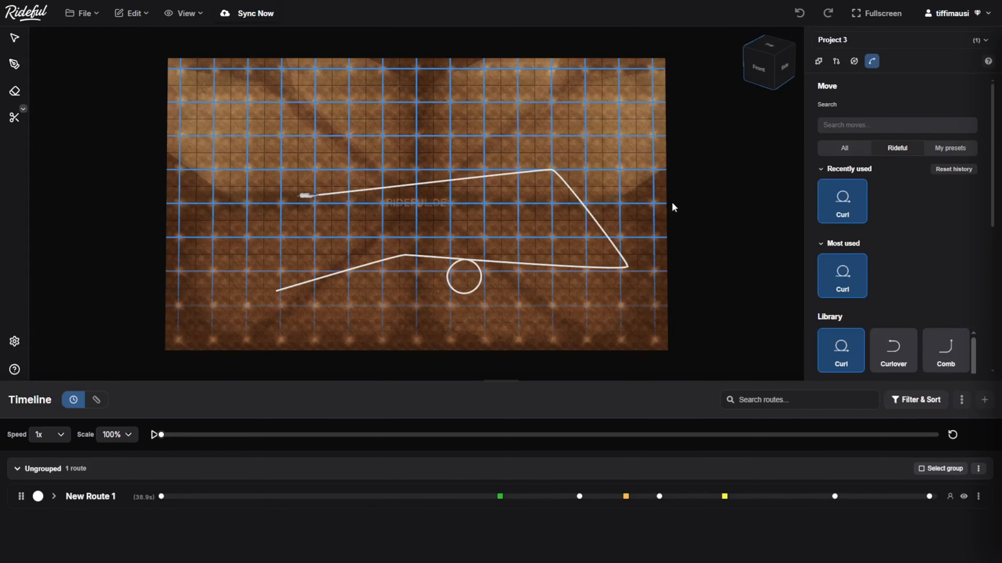
drag(541, 266, 569, 192)
scroll(567, 194, up, 3)
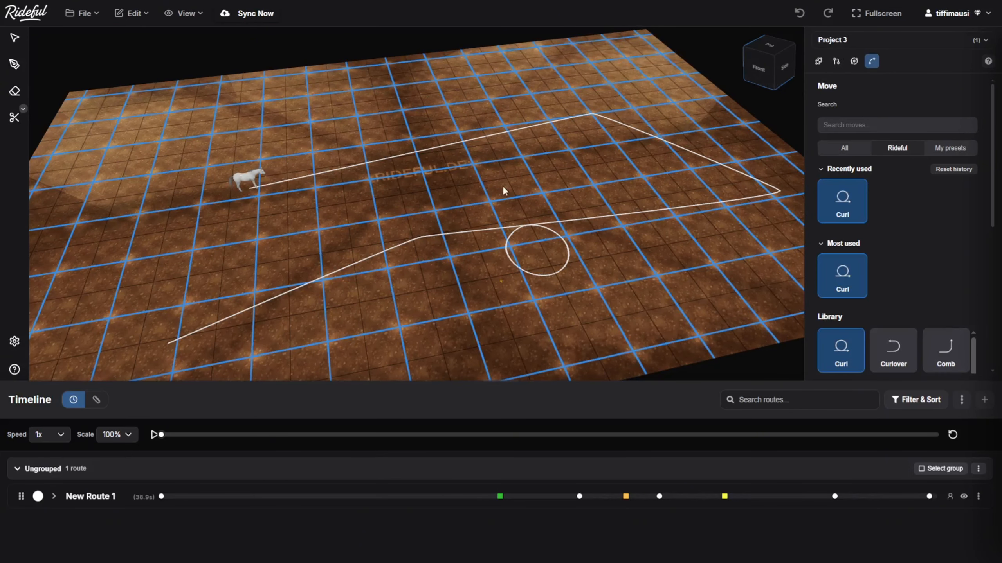
click(772, 46)
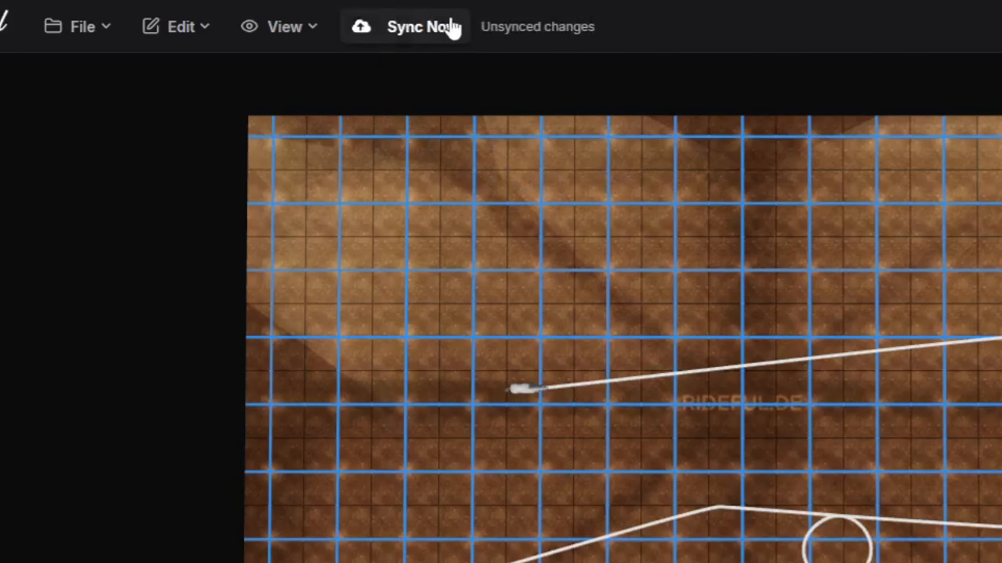
click(414, 25)
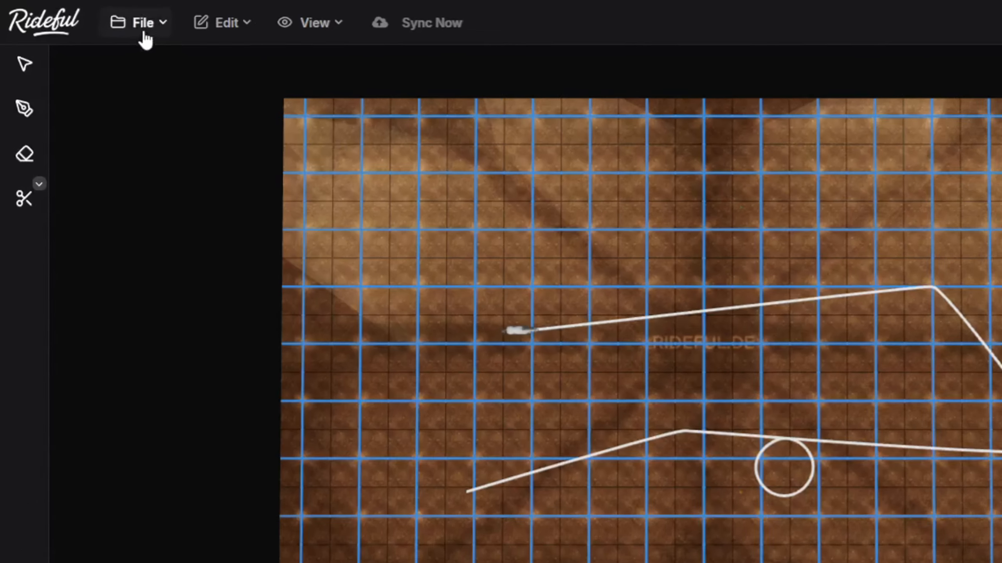
Look at the Image and Shareable Link formats for exporting the entire project, and close the export options without exporting
click(84, 12)
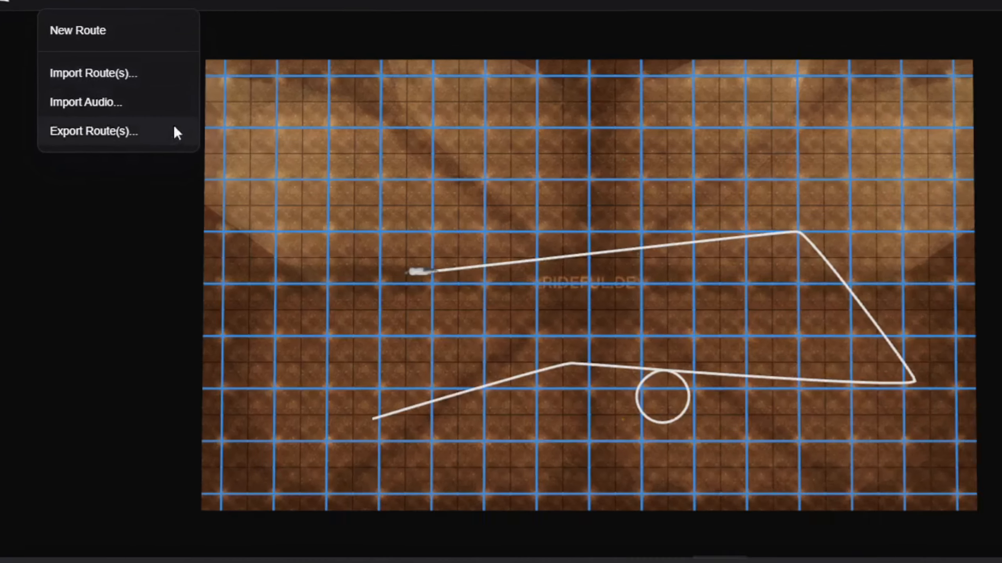
click(269, 187)
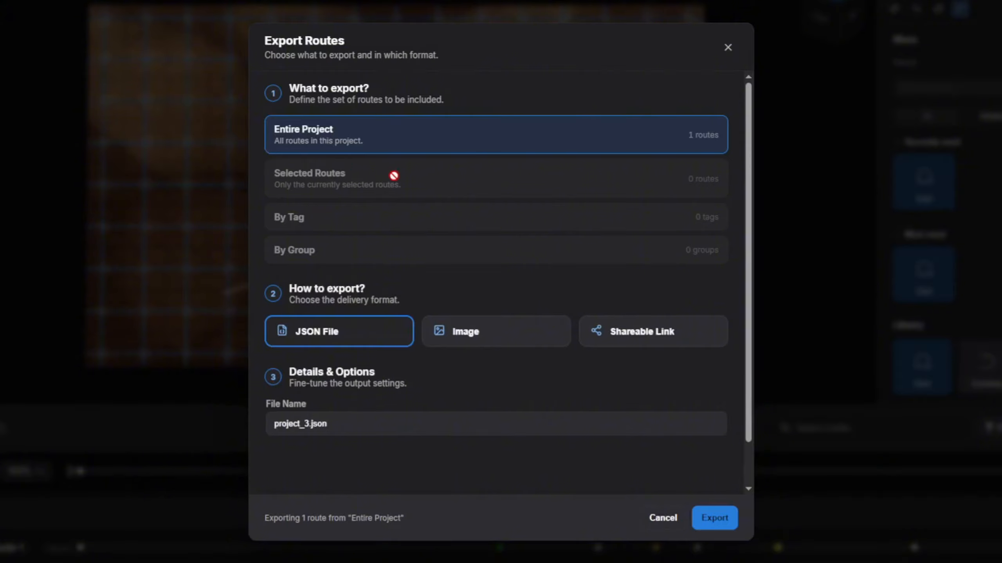
click(476, 342)
click(642, 342)
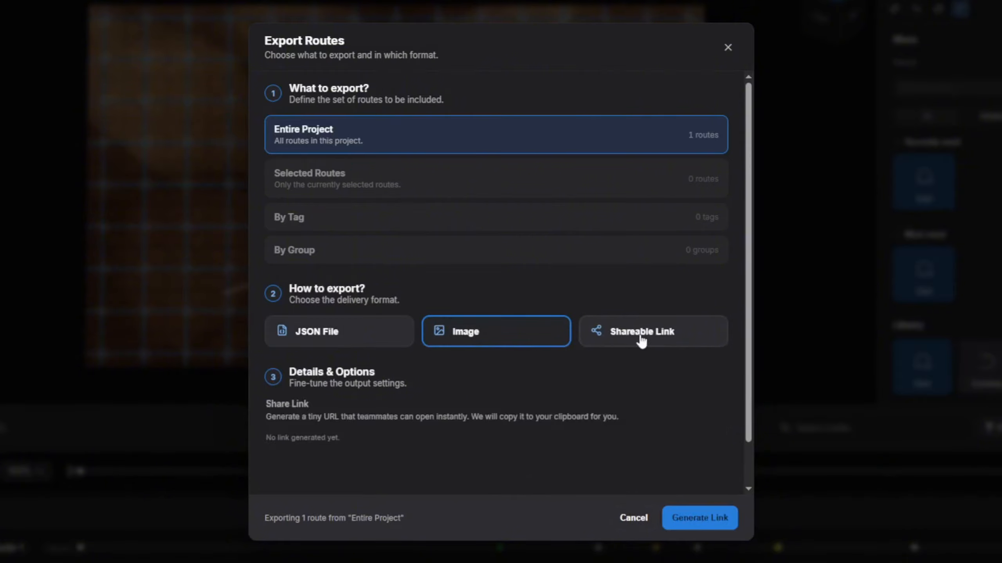
click(727, 48)
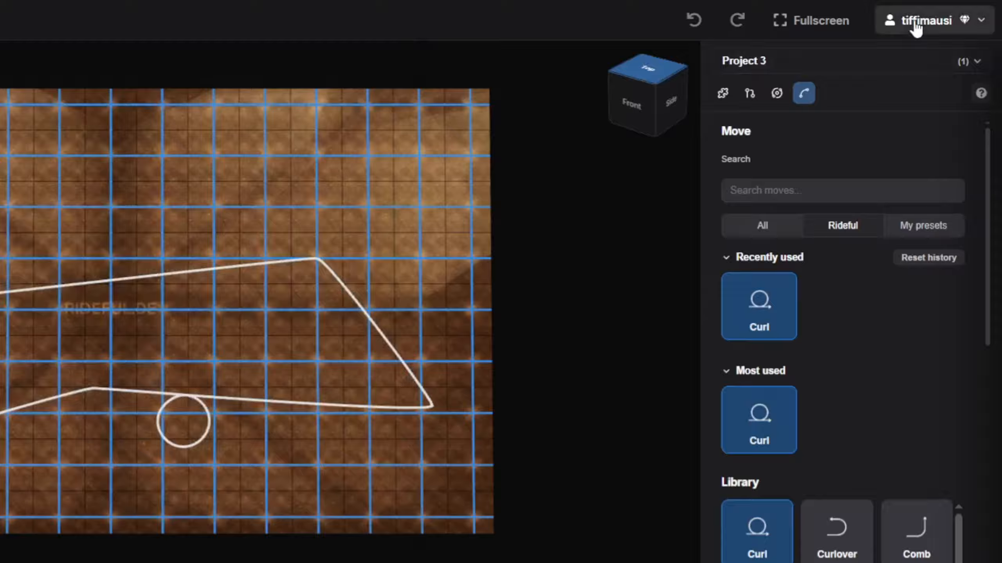
View the account's profile with its badges and subscription management, and close it
click(943, 16)
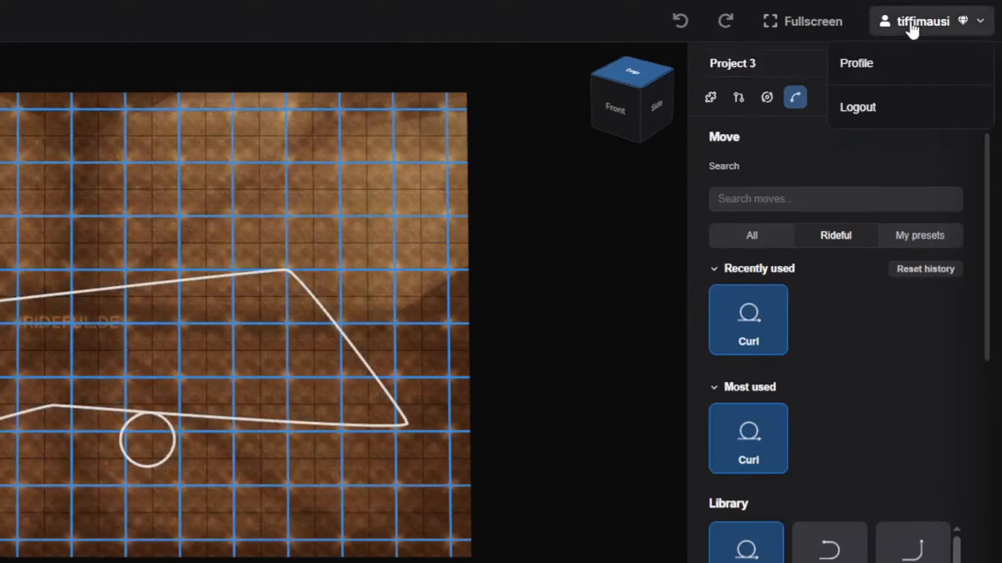
click(904, 71)
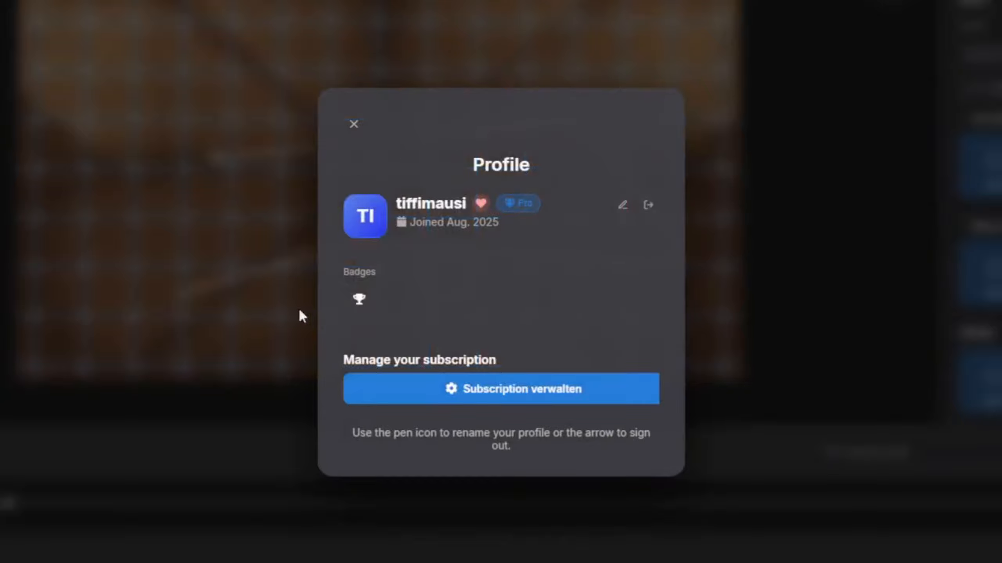
click(353, 125)
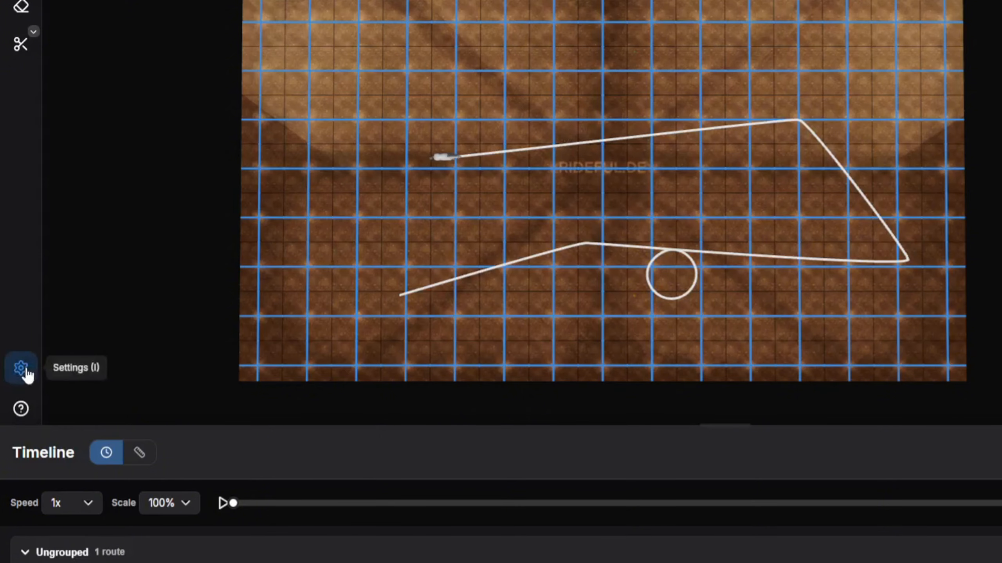
In the settings, set the fine grid thickness to 0.65 and the major grid thickness to 1.70, and hide both grids
click(23, 369)
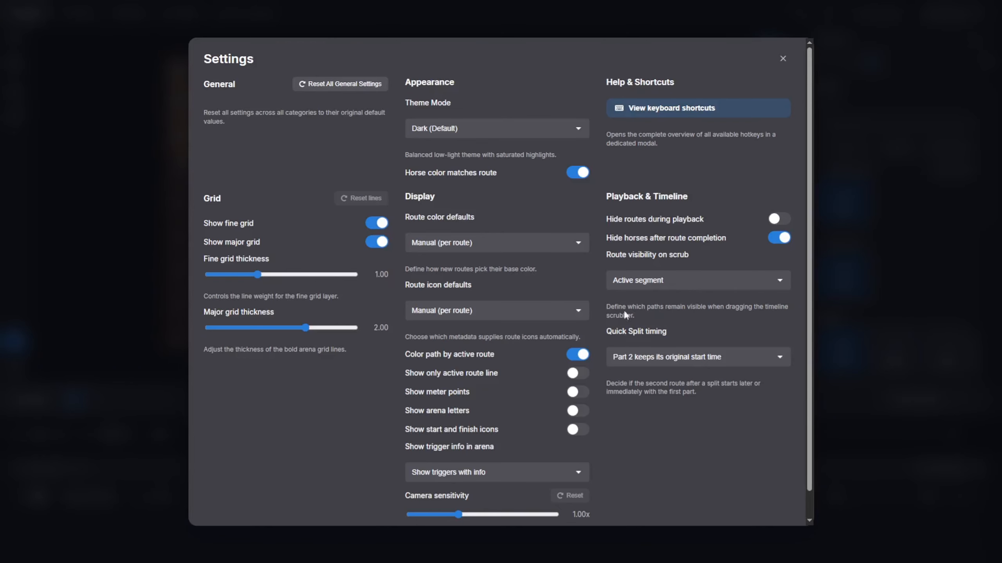
drag(257, 274, 240, 275)
drag(305, 328, 290, 327)
click(376, 242)
click(377, 223)
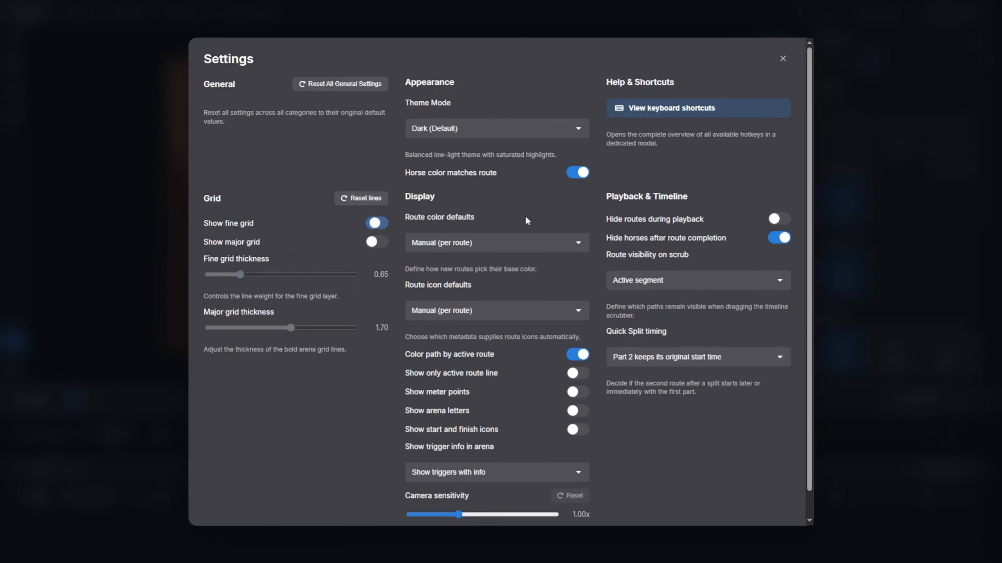